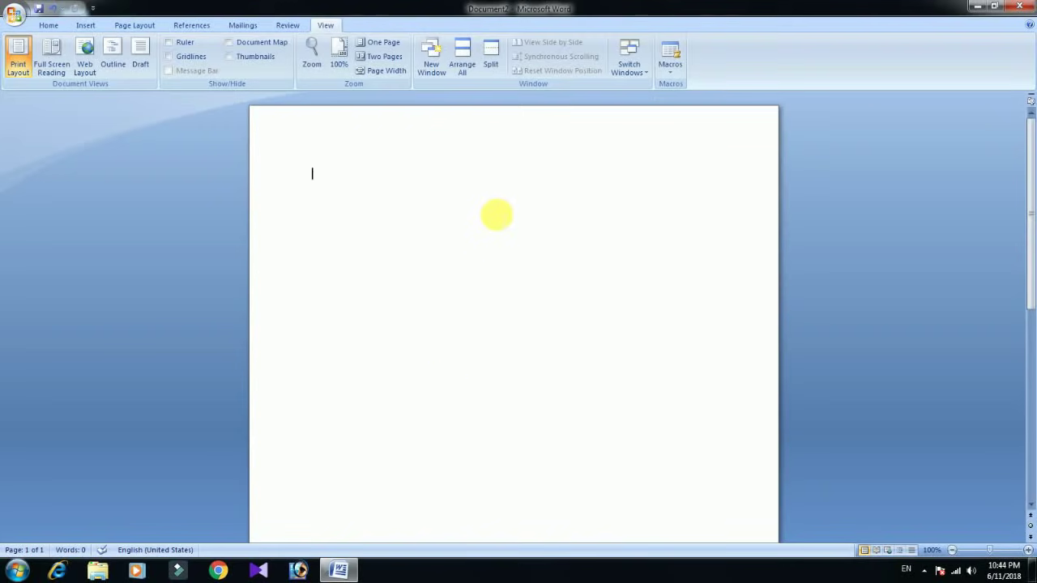
Drag the circular logo image from the desktop into the Word document
click(48, 24)
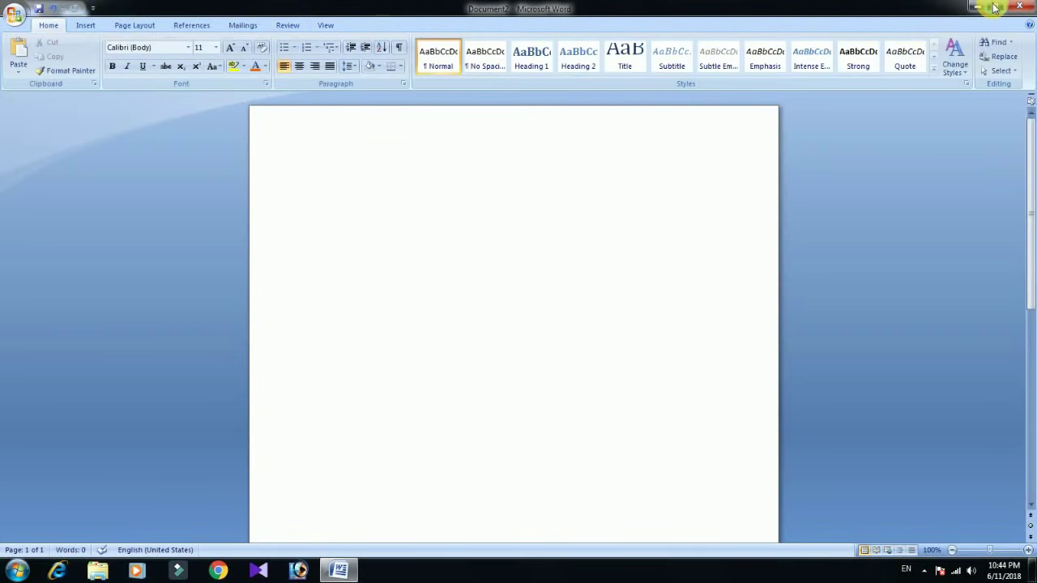
click(995, 8)
mouse_move(121, 164)
mouse_down()
mouse_move(413, 188)
mouse_move(593, 182)
mouse_up()
double_click(628, 8)
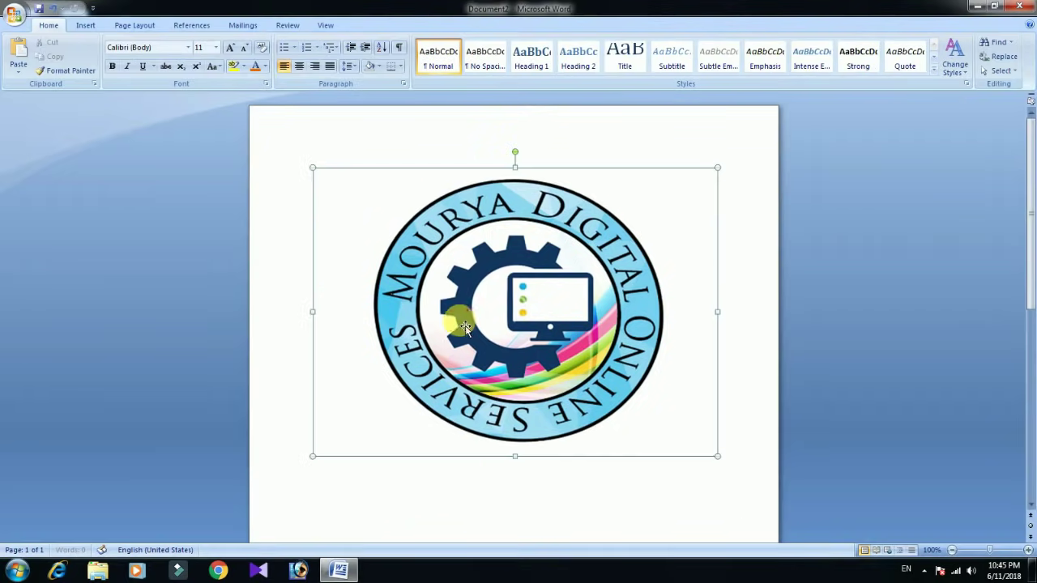
Set the logo to In Front of Text wrapping and move it toward the top-left
right_click(519, 300)
mouse_move(591, 444)
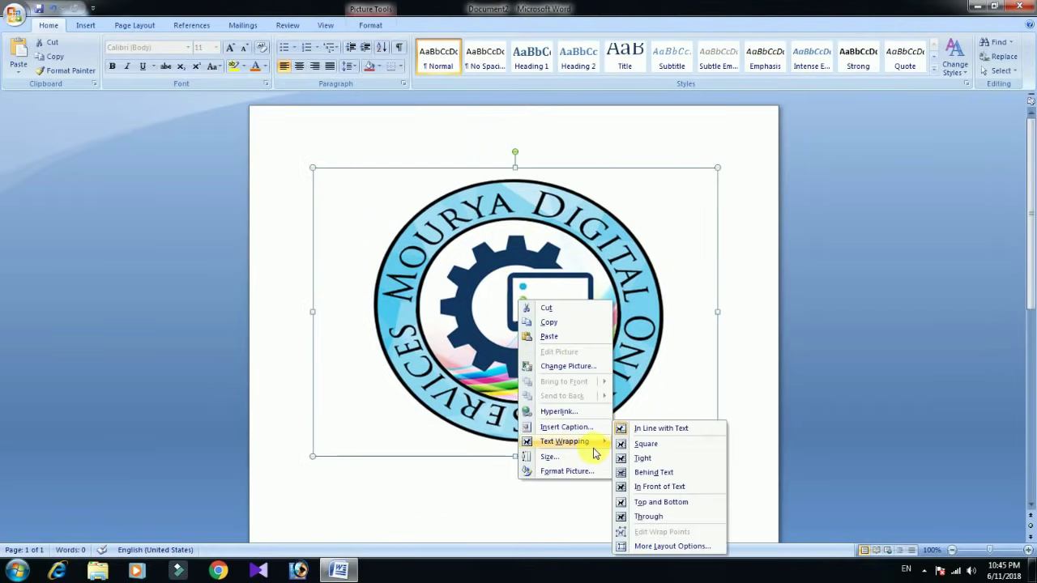
click(661, 487)
drag(511, 279, 439, 217)
Apply Tight wrapping, shrink the logo to a small emblem, and fit it into the top-left corner
right_click(543, 300)
mouse_move(636, 443)
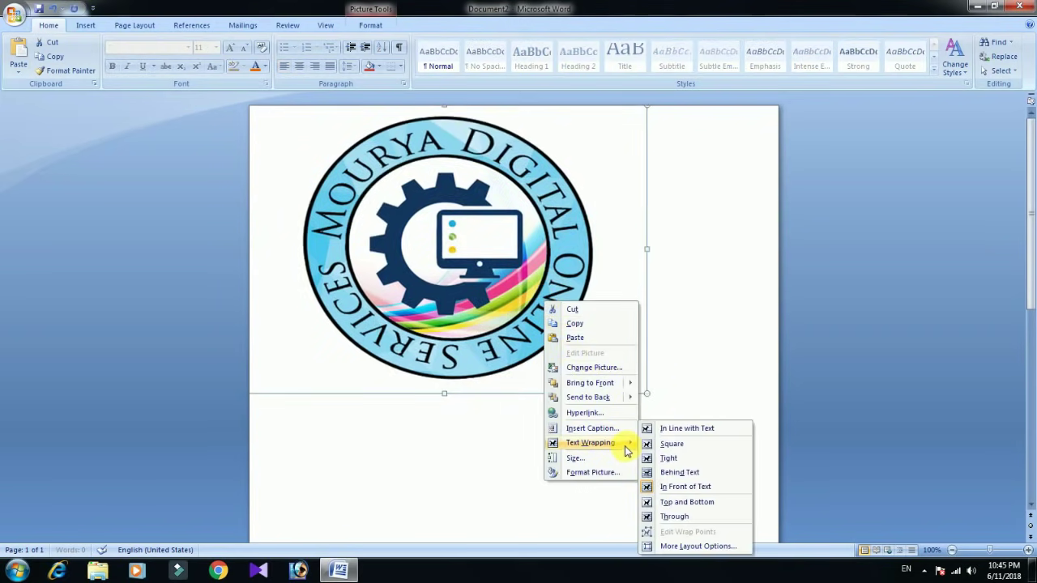
click(644, 470)
mouse_move(647, 394)
mouse_down()
mouse_move(440, 239)
mouse_move(464, 278)
mouse_move(366, 206)
mouse_up()
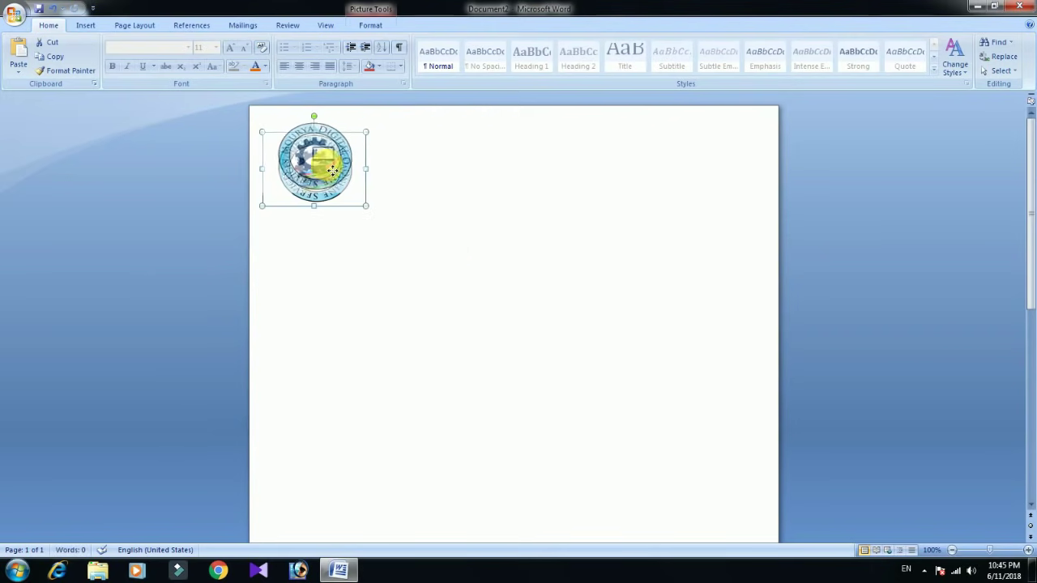
drag(332, 170, 327, 168)
click(440, 166)
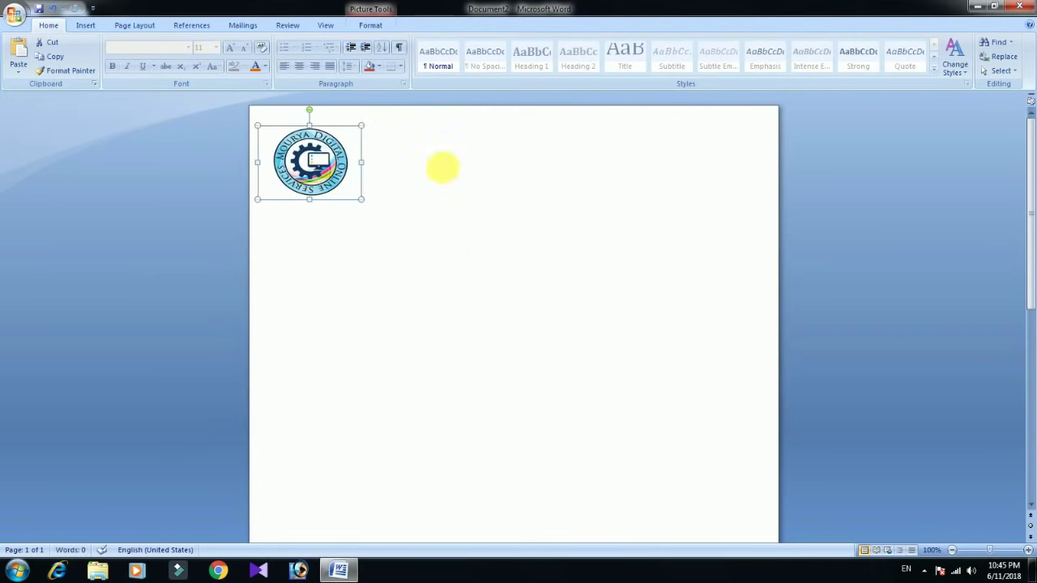
Start a first-style WordArt in Copperplate Gothic Bold with Bold turned on
click(81, 27)
click(576, 55)
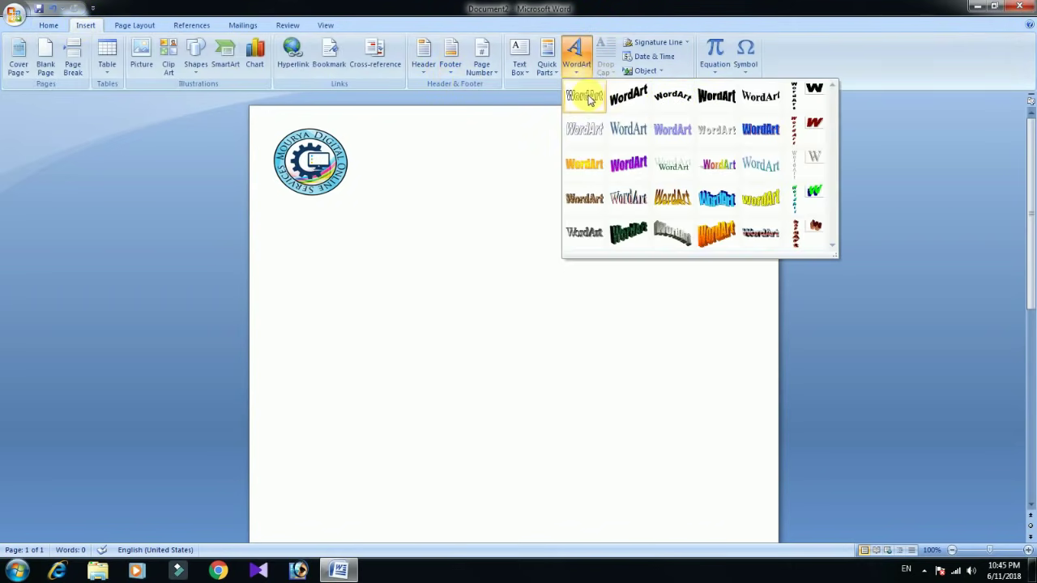
click(589, 98)
click(525, 177)
scroll(526, 215, down, 3)
scroll(527, 215, down, 5)
scroll(522, 209, down, 3)
scroll(522, 210, down, 3)
scroll(521, 210, down, 3)
scroll(520, 210, down, 2)
scroll(518, 208, down, 3)
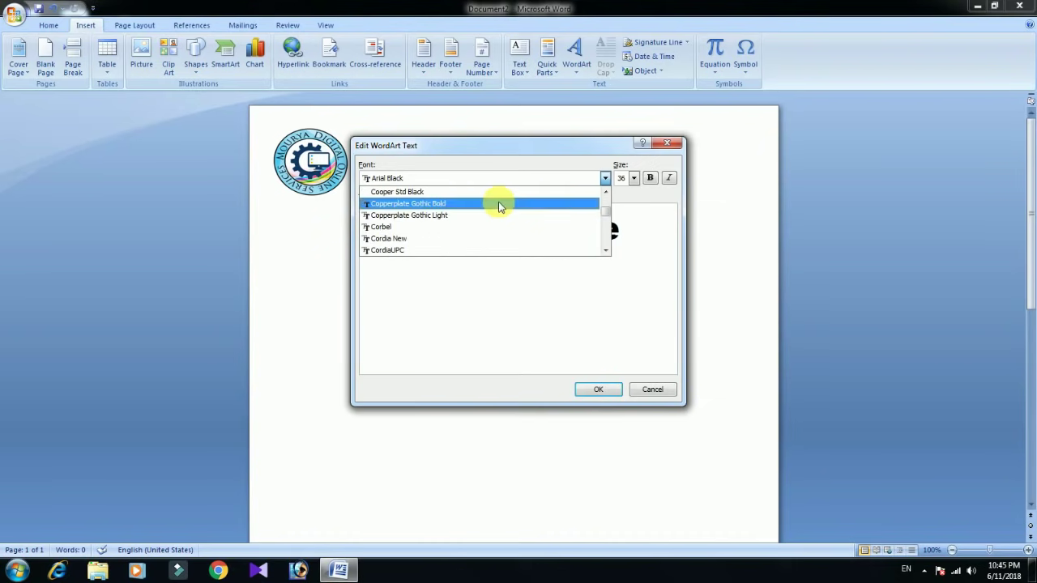
click(500, 204)
click(649, 177)
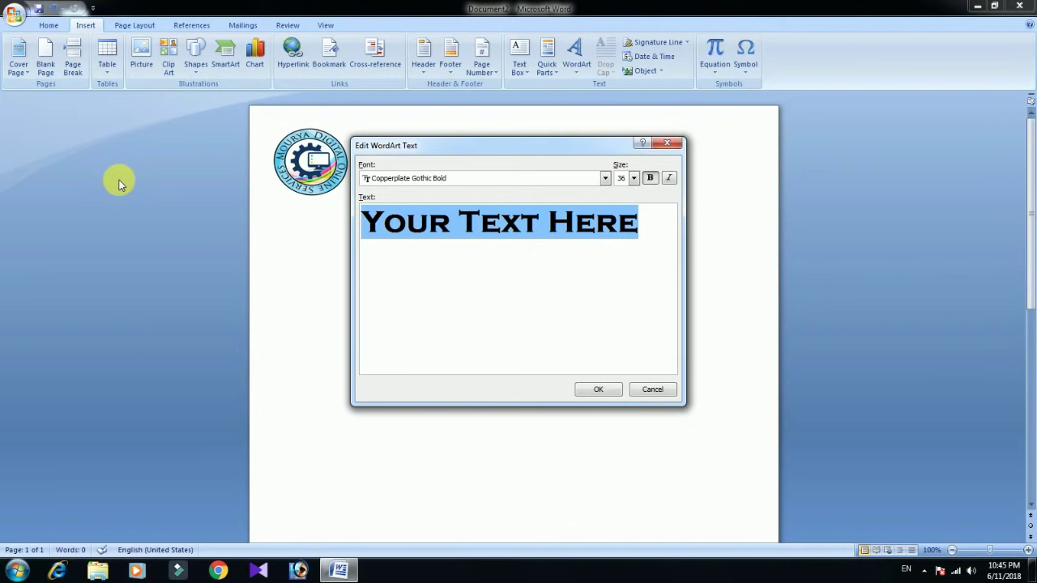
Enter 'Mourya Digital Online Services', fix its capitalisation, and insert the WordArt
text(Mourya Digital )
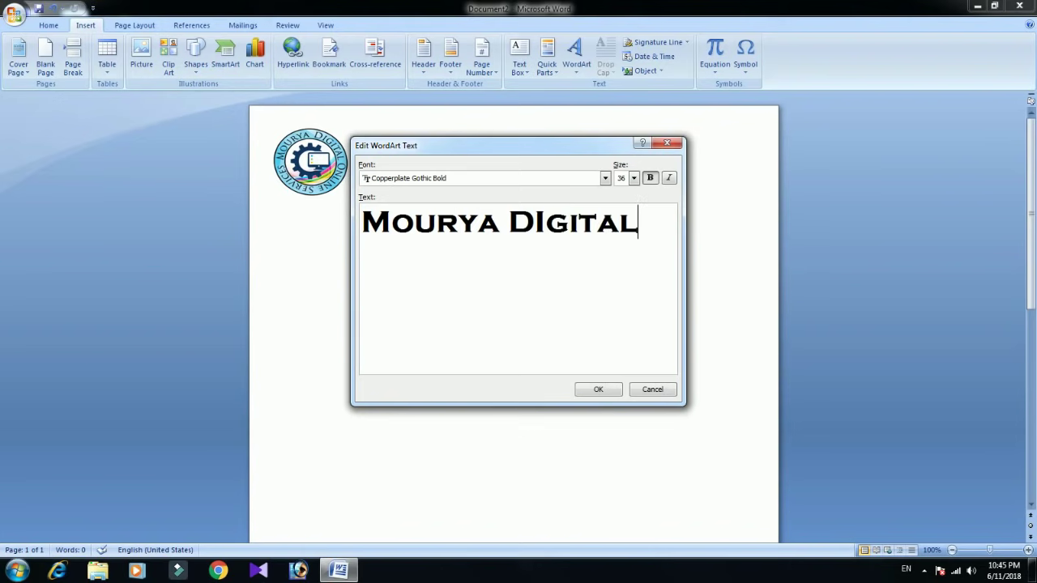
text(Online Services)
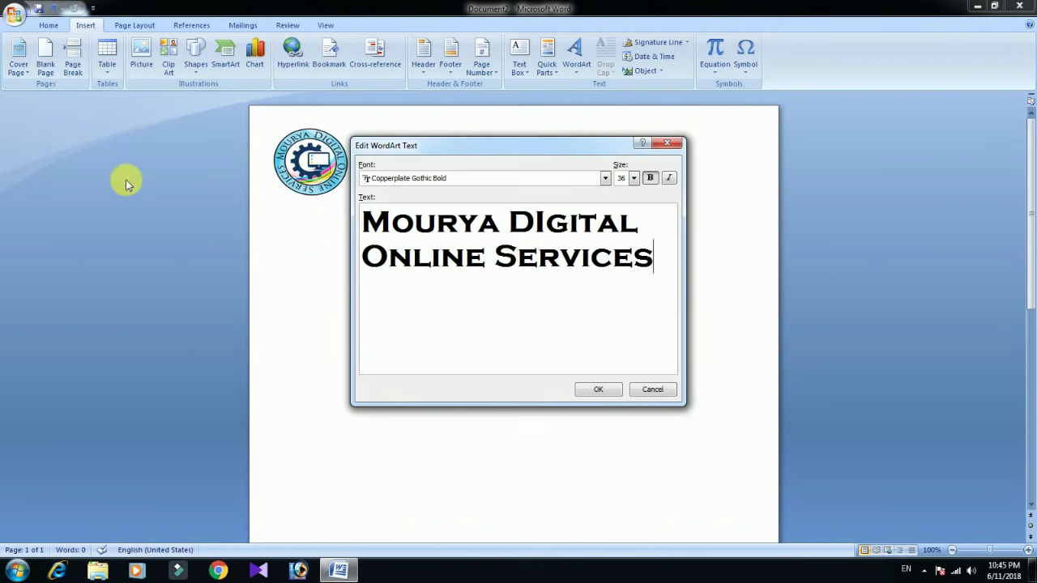
click(534, 223)
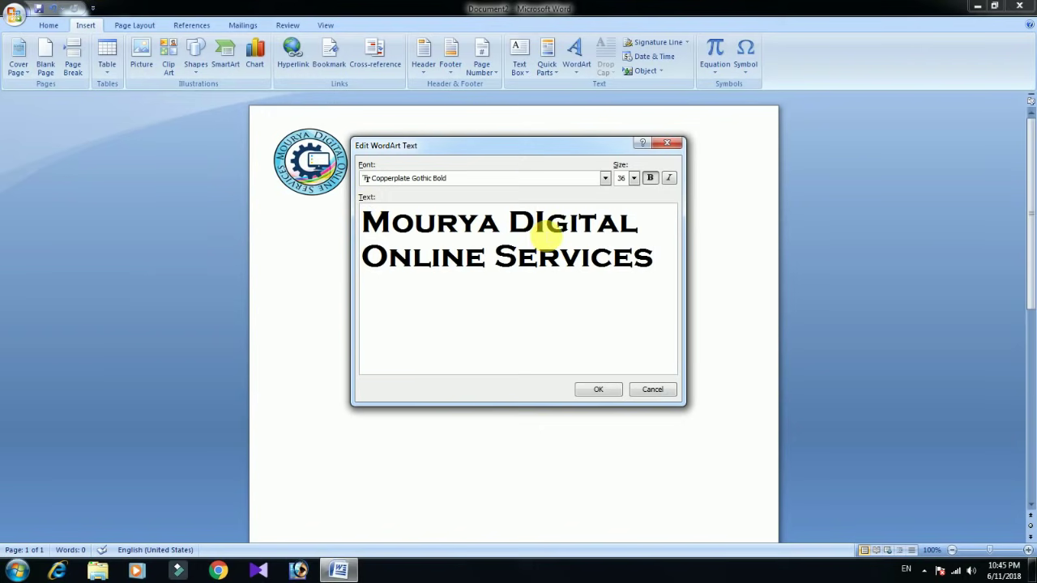
click(601, 389)
Fill the company name WordArt with red and set it to In Front of Text
click(448, 42)
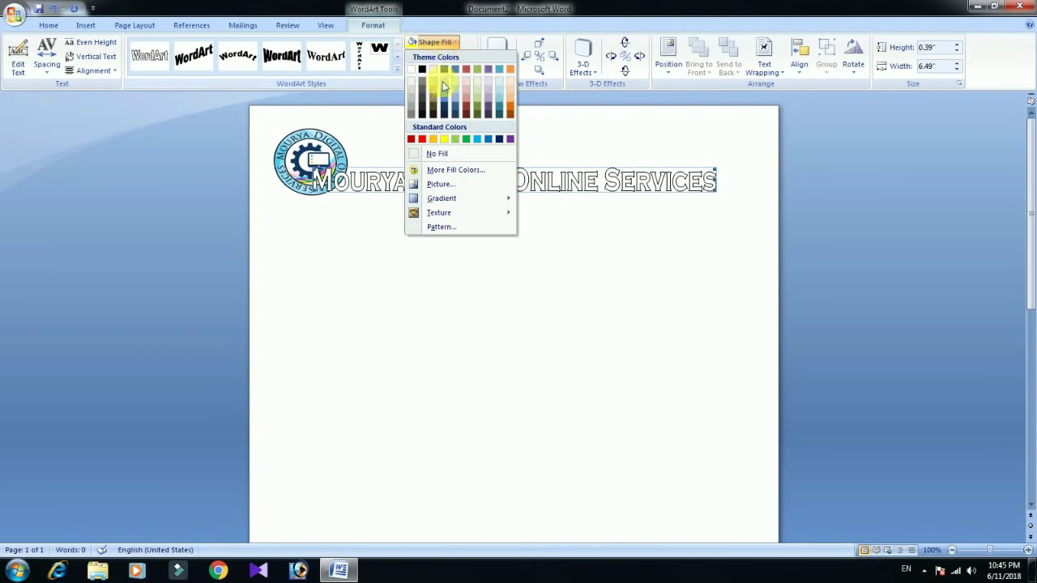
click(421, 138)
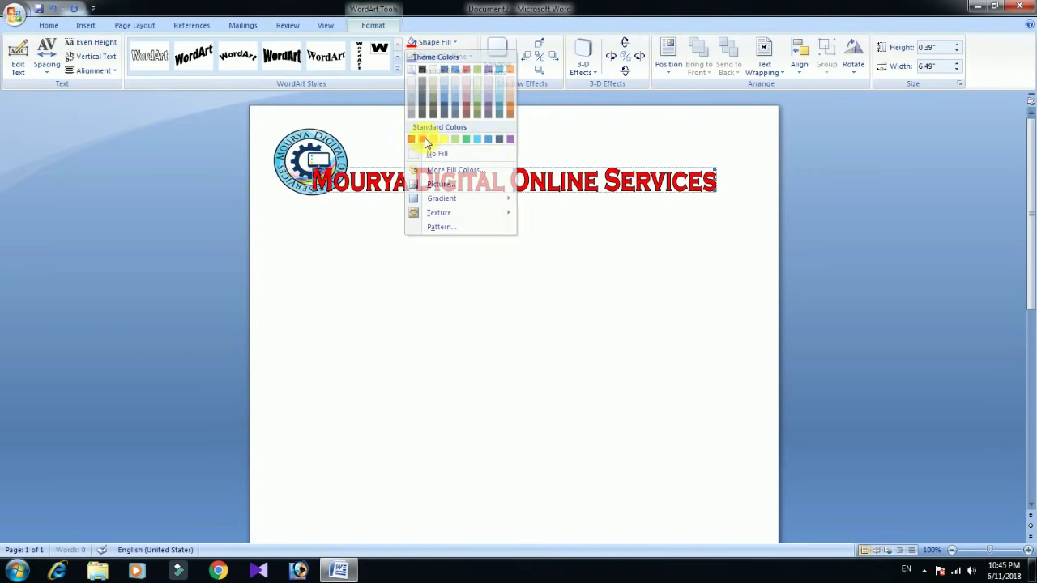
click(763, 57)
click(791, 144)
Move and resize the name to about 6.22 x 0.42 inches beside the logo
drag(475, 179, 523, 148)
mouse_move(756, 134)
mouse_down()
mouse_move(716, 146)
mouse_move(728, 131)
mouse_move(738, 146)
mouse_up()
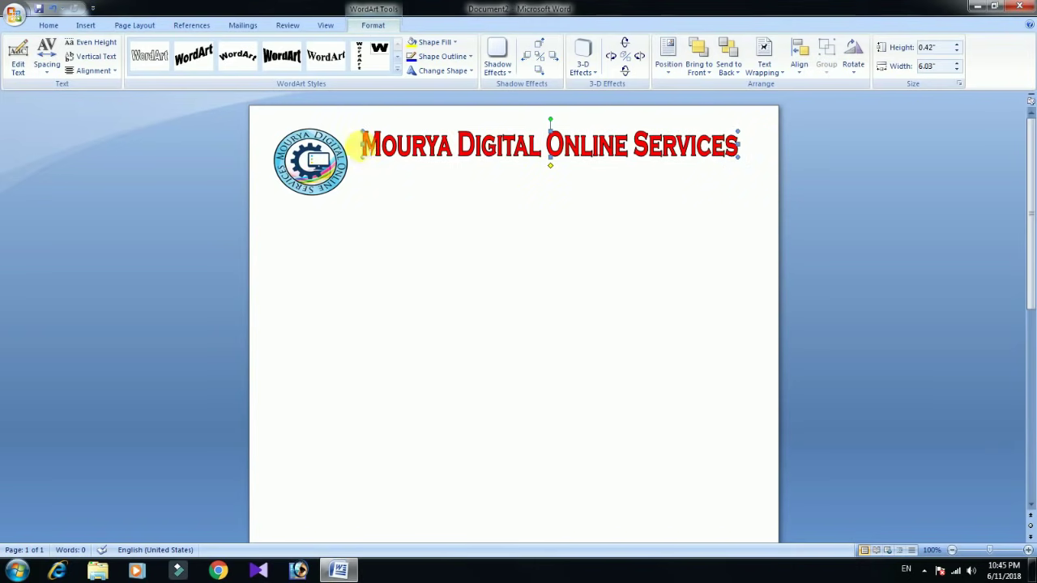
drag(363, 144, 543, 181)
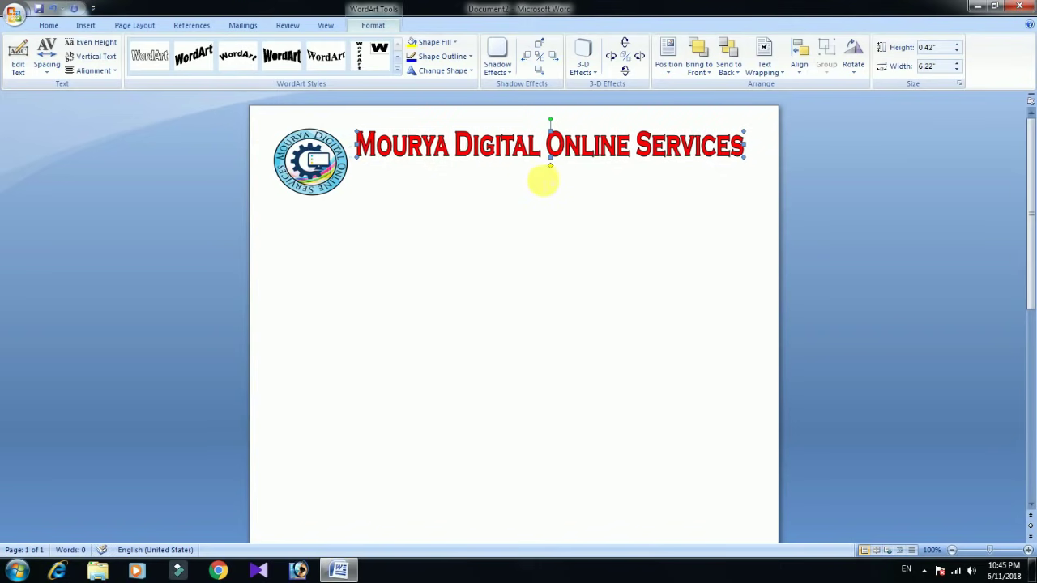
click(481, 175)
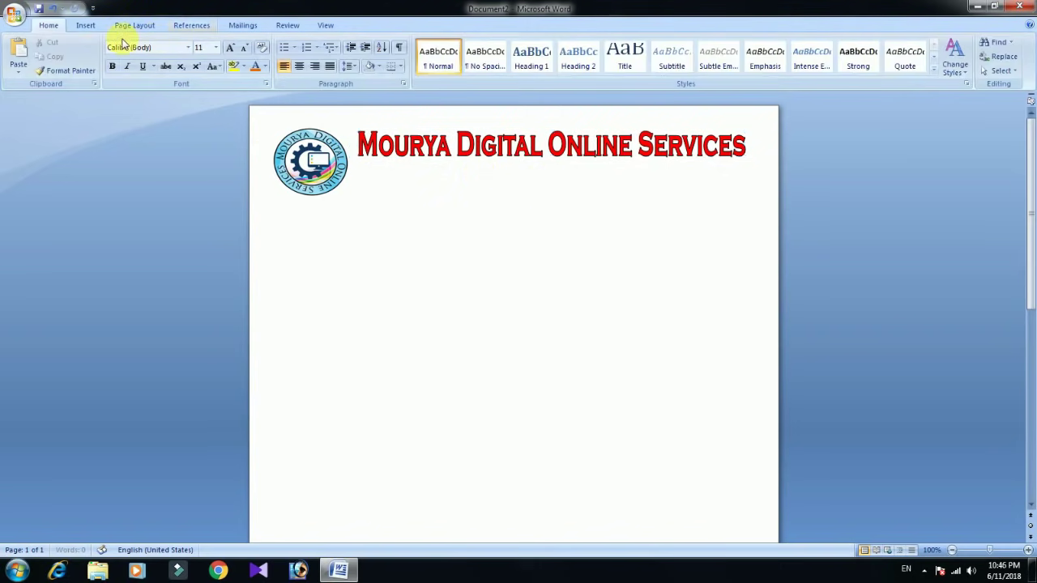
Start a new first-style WordArt in Times New Roman
click(81, 25)
click(577, 63)
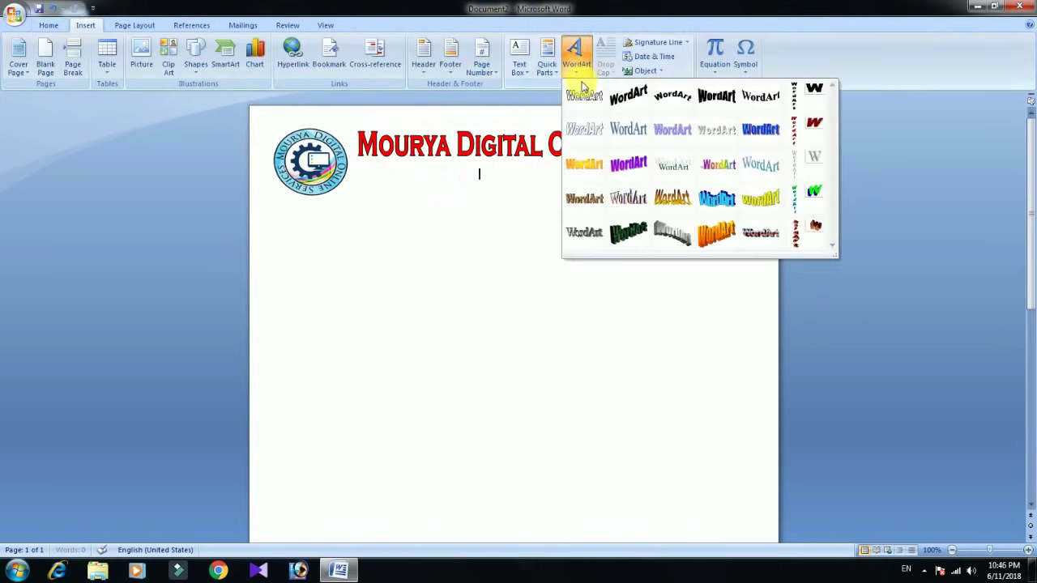
click(585, 93)
click(513, 182)
scroll(509, 204, down, 3)
scroll(509, 204, down, 3)
scroll(507, 207, down, 2)
scroll(497, 203, down, 3)
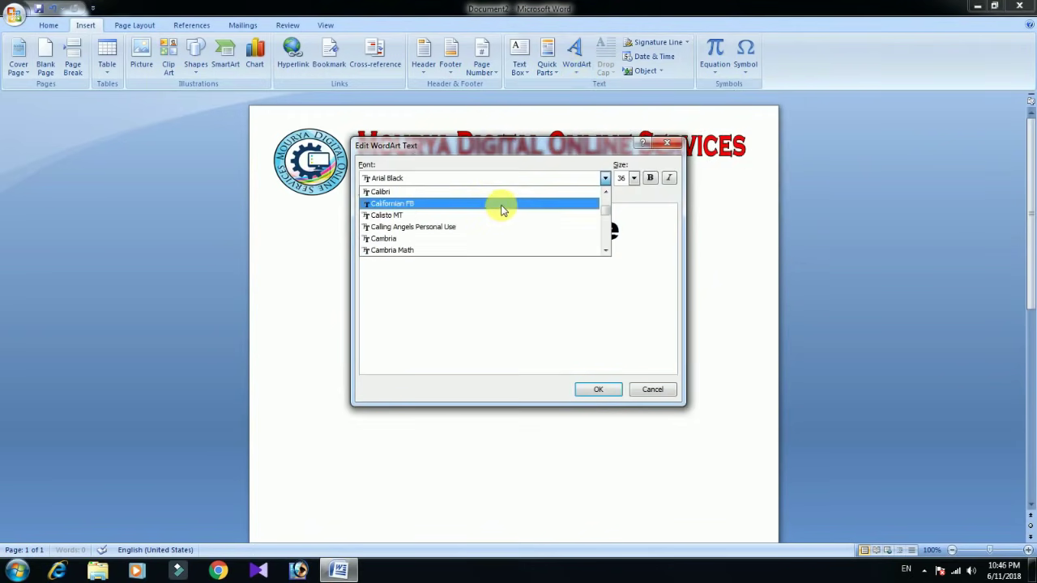
scroll(502, 209, down, 3)
scroll(482, 224, down, 3)
scroll(478, 230, down, 3)
scroll(479, 226, down, 3)
scroll(475, 224, down, 3)
scroll(475, 223, down, 3)
scroll(488, 228, down, 3)
scroll(486, 227, down, 1)
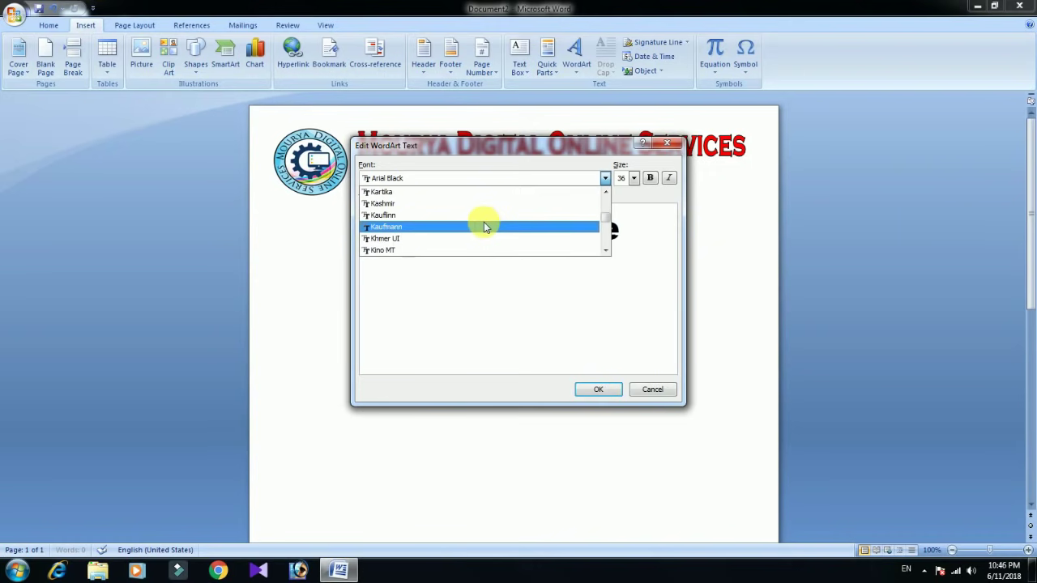
scroll(478, 223, down, 3)
scroll(549, 225, down, 3)
scroll(606, 216, down, 3)
scroll(603, 235, down, 3)
scroll(377, 266, down, 3)
scroll(469, 225, down, 3)
scroll(456, 224, down, 3)
scroll(460, 233, down, 3)
scroll(460, 232, down, 3)
scroll(461, 232, down, 3)
scroll(461, 231, down, 3)
scroll(456, 234, down, 3)
scroll(456, 233, up, 1)
scroll(454, 231, up, 1)
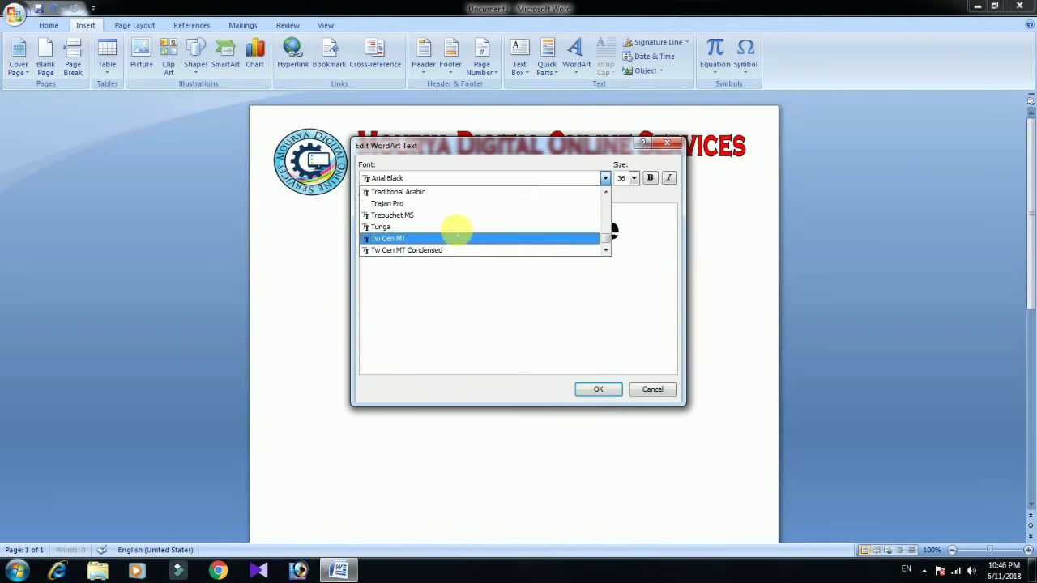
scroll(452, 229, up, 1)
click(435, 215)
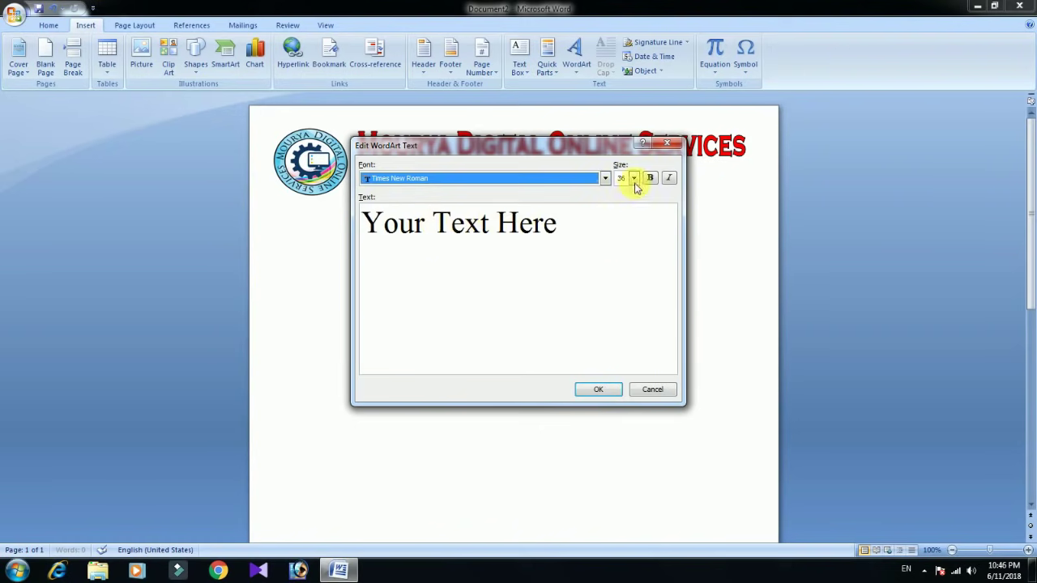
drag(624, 208, 159, 195)
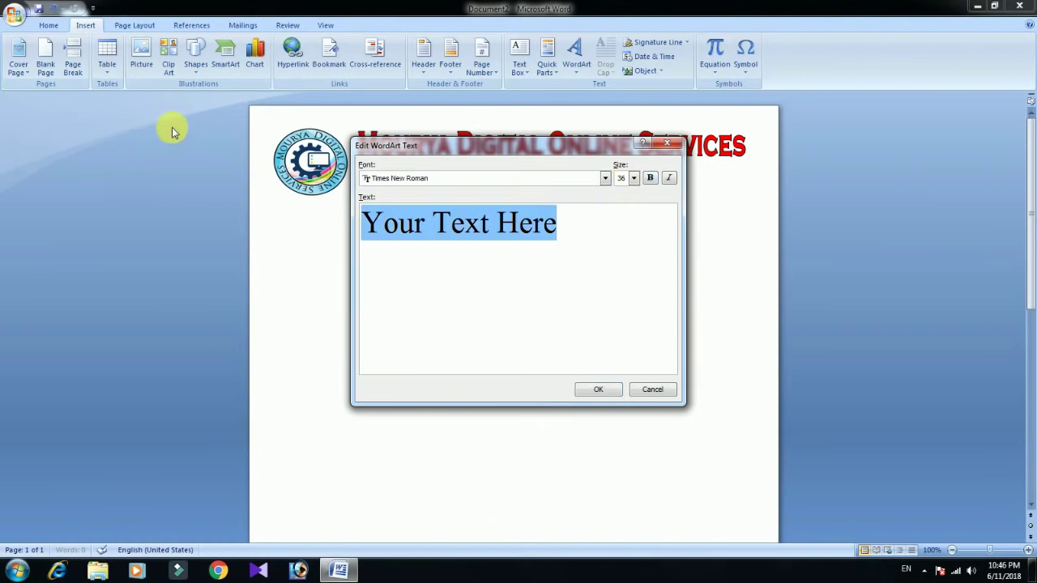
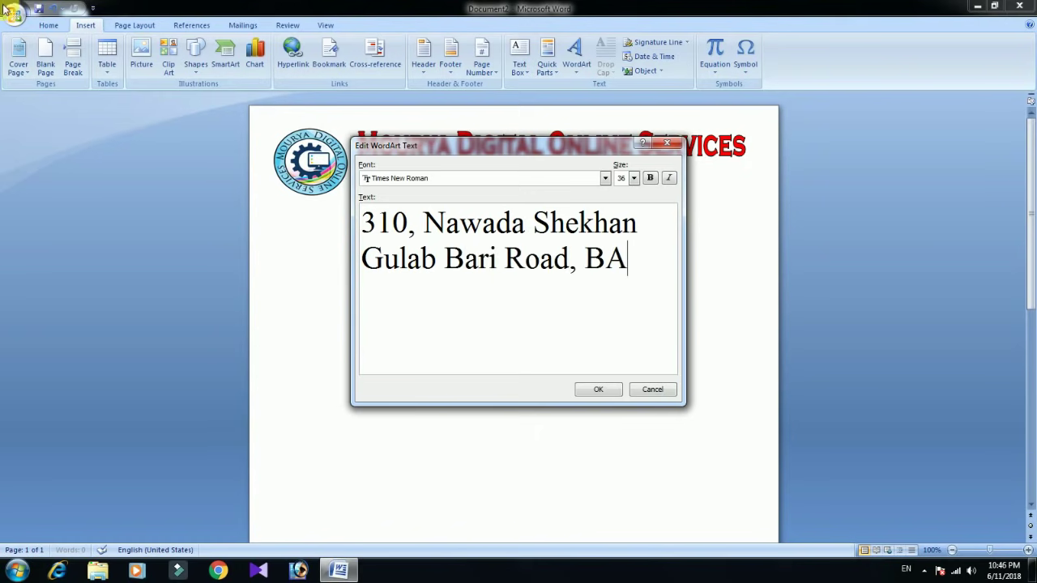
key(Left)
key(Right)
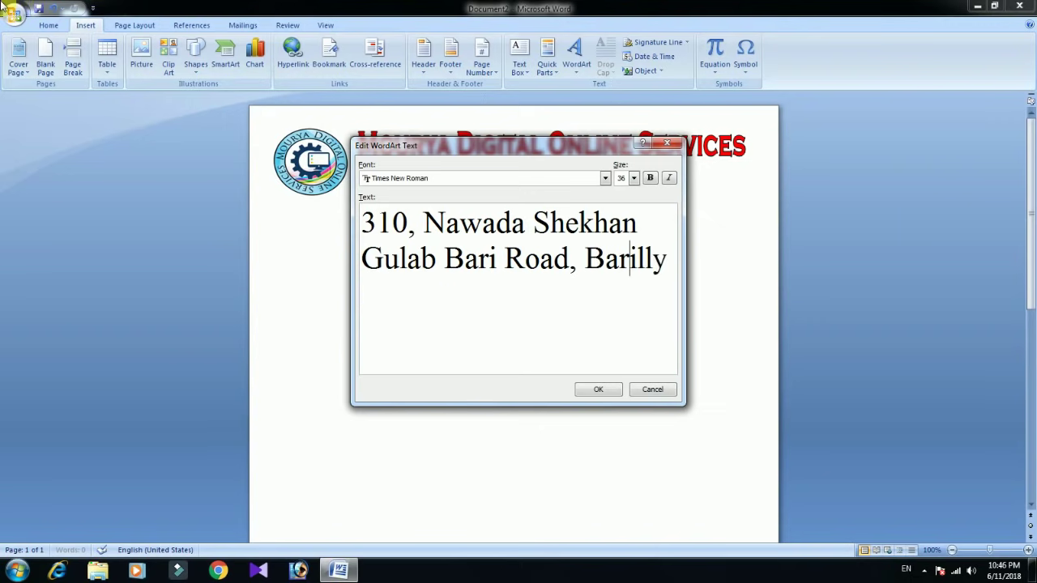
key(Right)
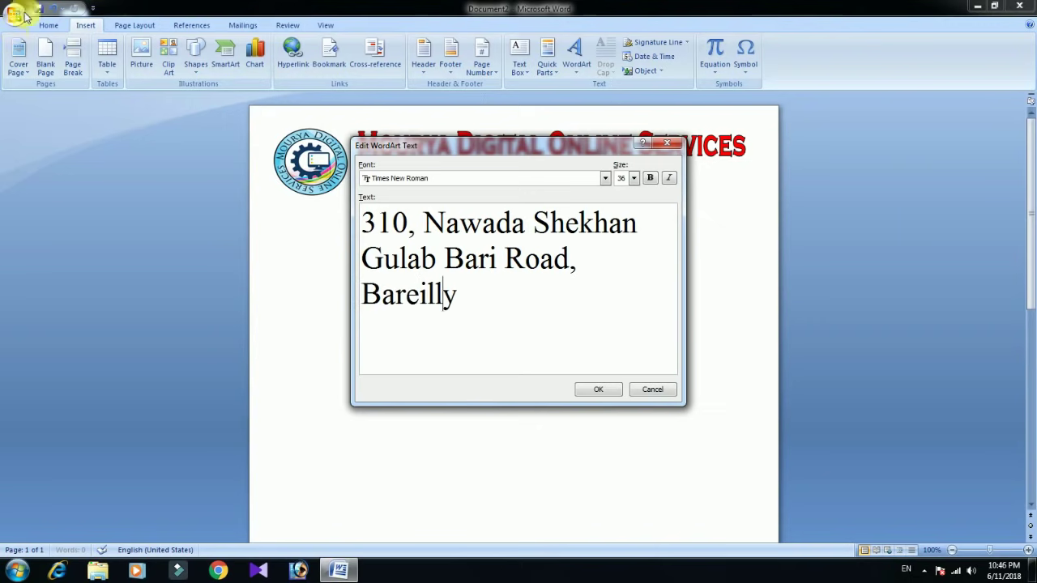
click(596, 389)
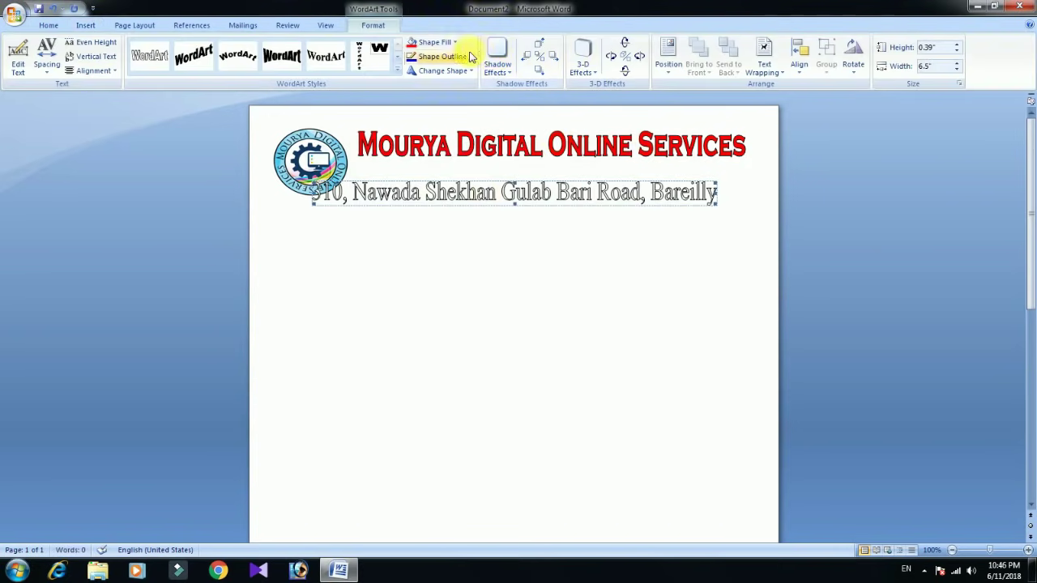
Give the address WordArt a fill colour and set it to In Front of Text
click(441, 42)
click(503, 104)
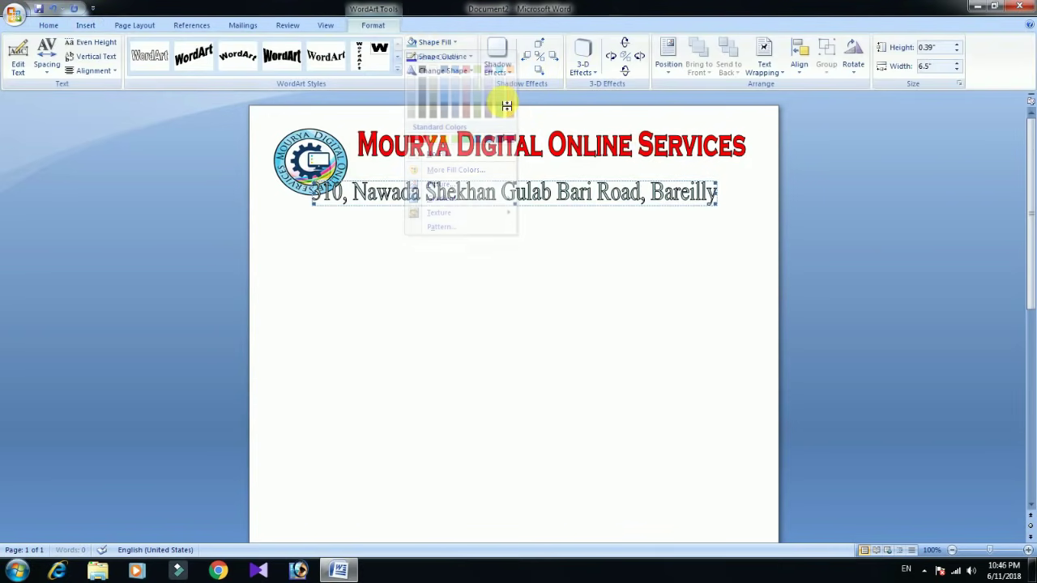
click(764, 63)
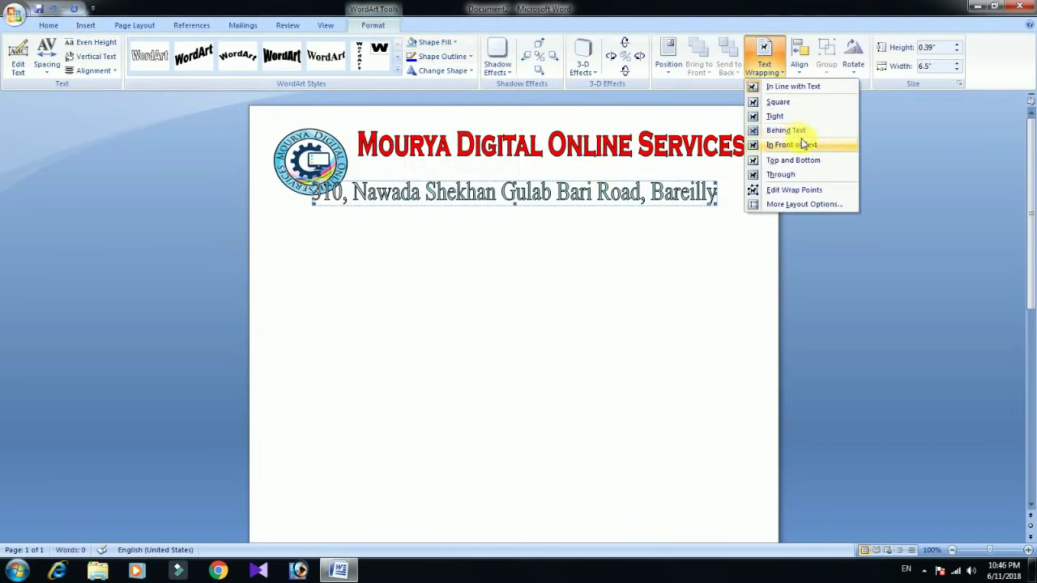
click(805, 146)
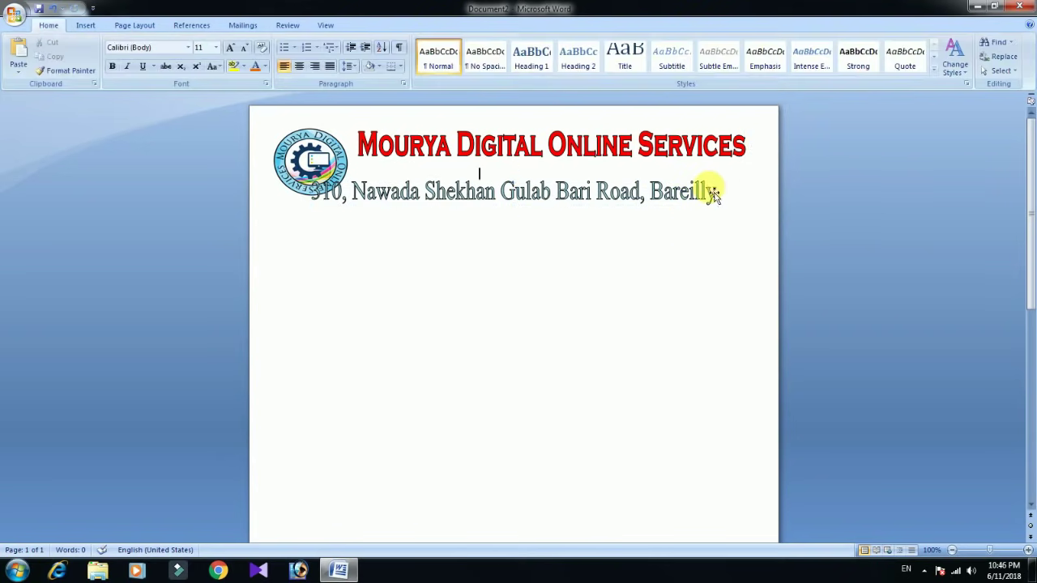
Narrow the address and centre it just below the company name
drag(717, 188, 590, 195)
drag(510, 199, 610, 178)
click(552, 144)
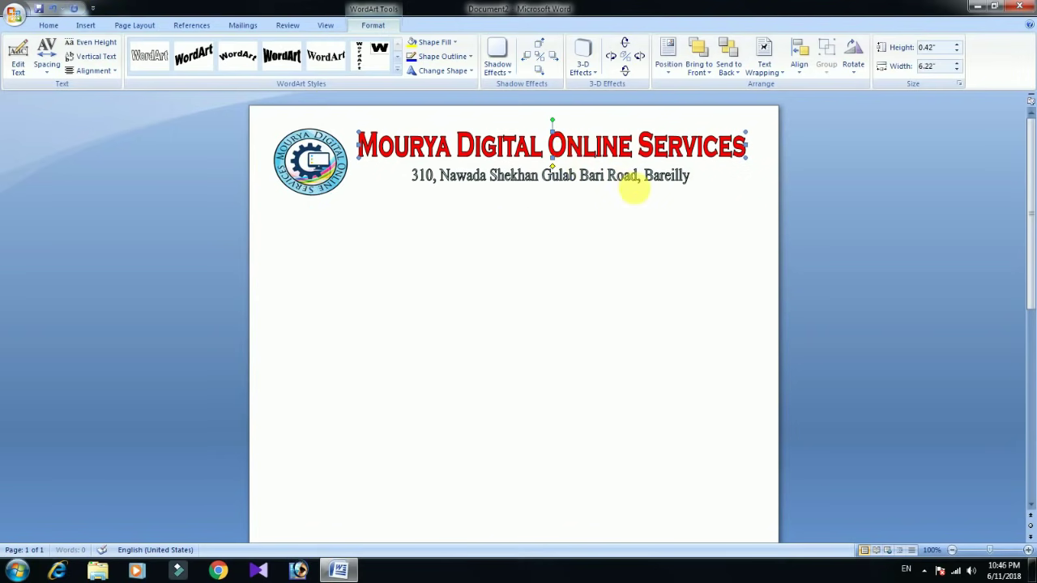
click(532, 200)
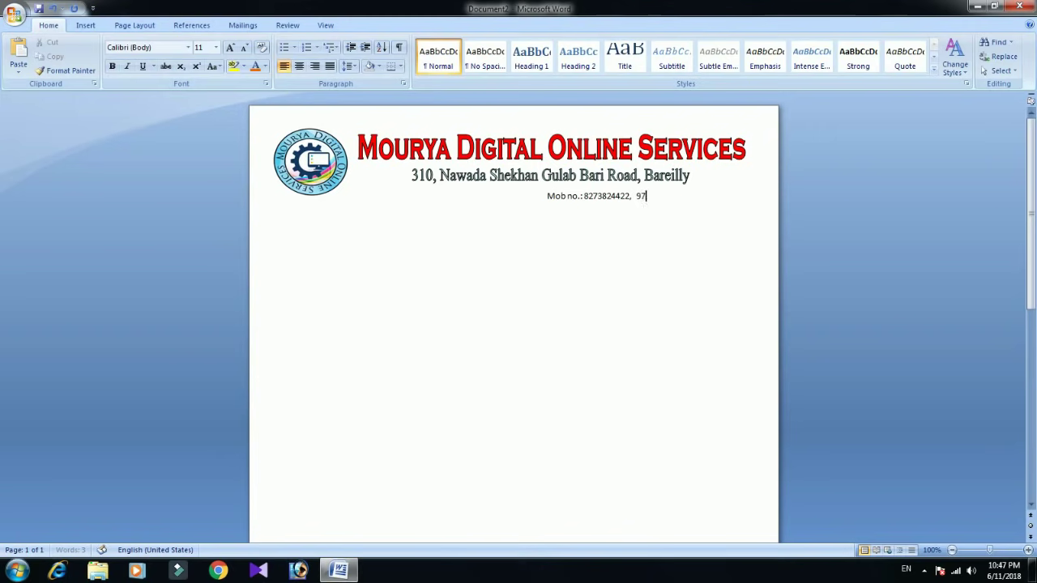
Enlarge the Mob no. line to 14 pt and trim leading spaces so it centres under the address
click(550, 198)
key(BackSpace)
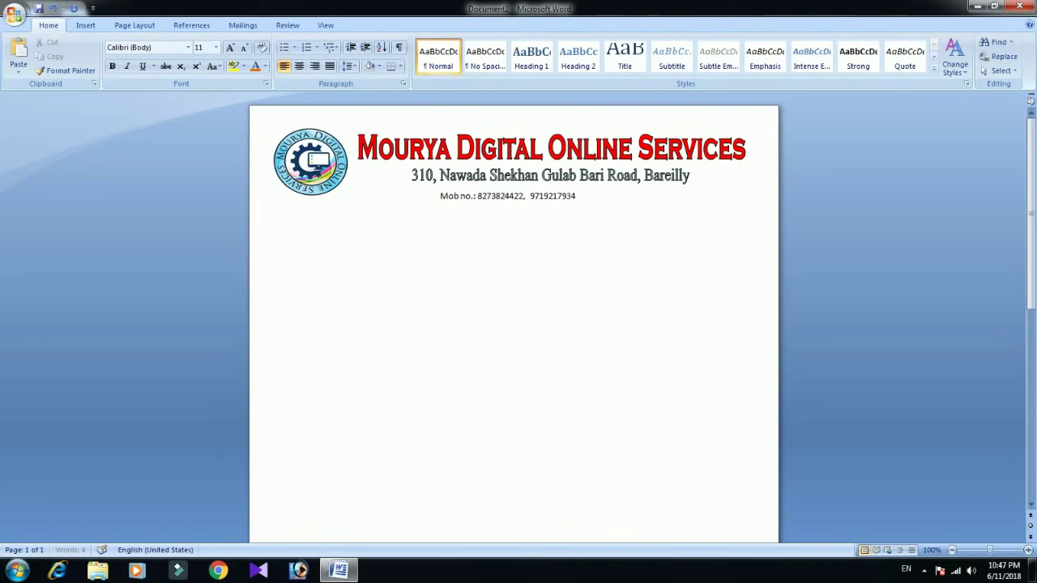
triple_click(497, 201)
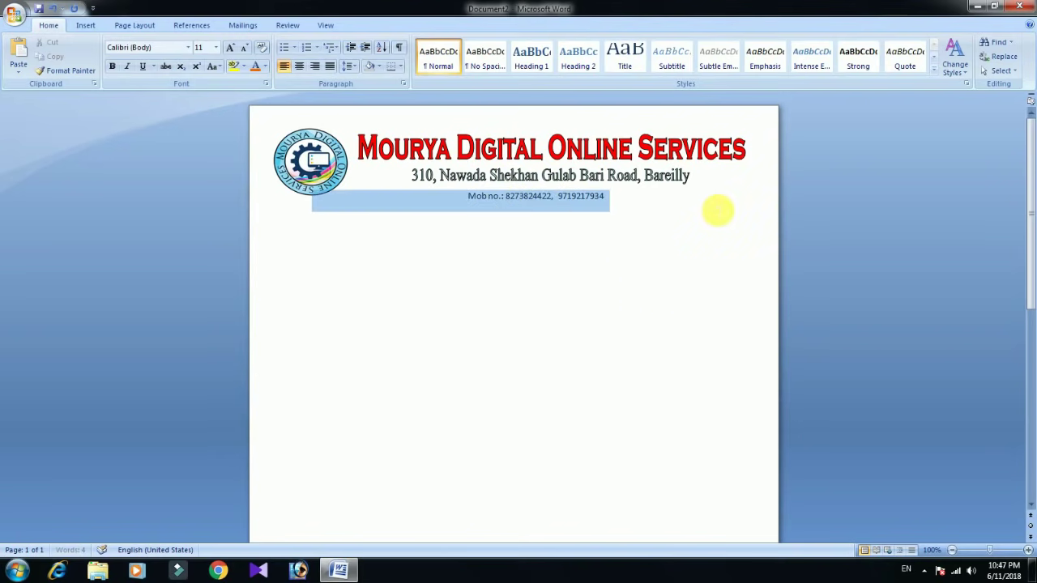
key(ctrl+shift+period)
key(ctrl+shift+period)
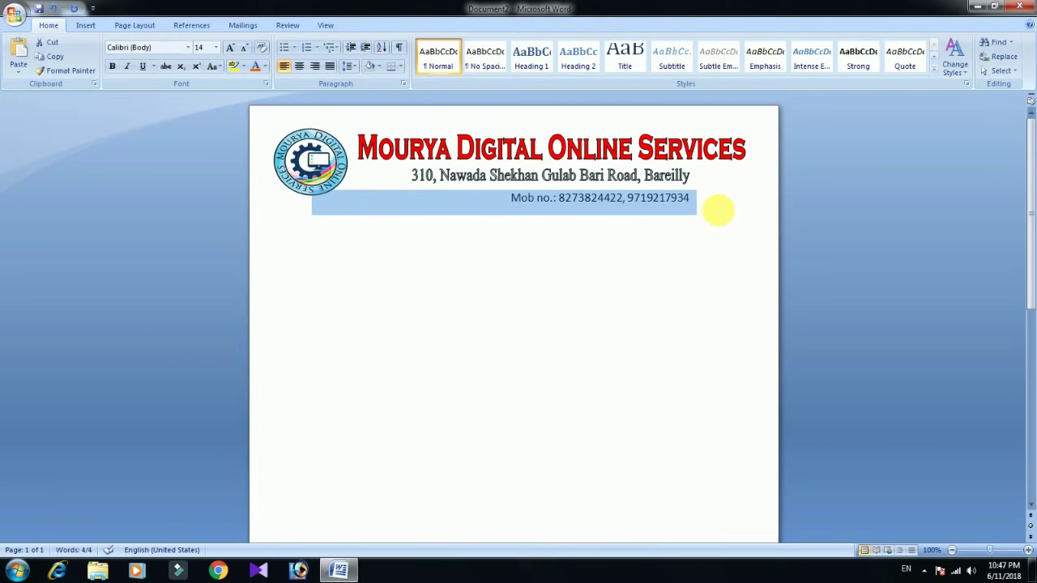
key(Home)
key(BackSpace)
key(Return)
key(BackSpace)
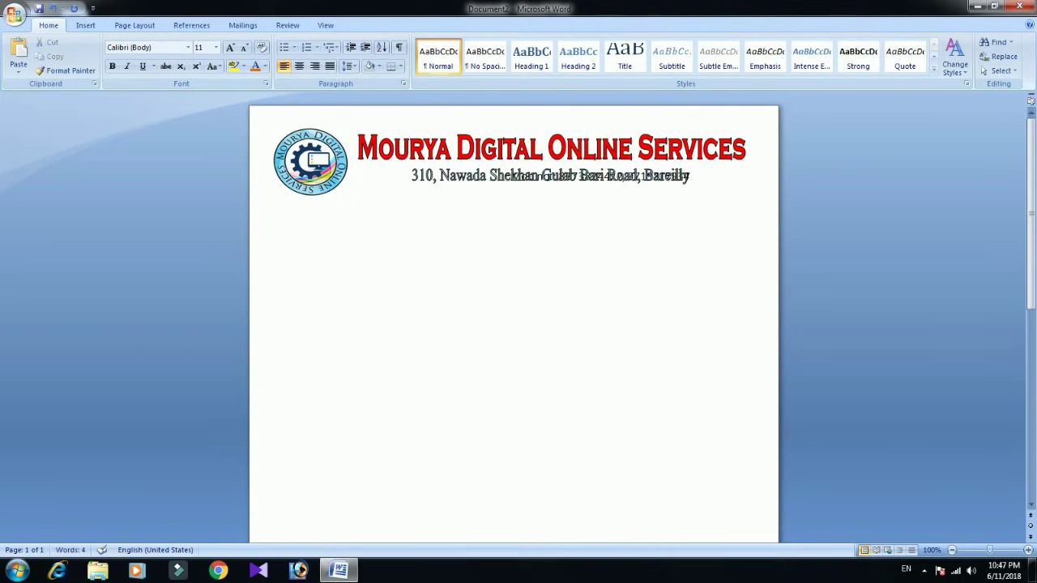
key(Return)
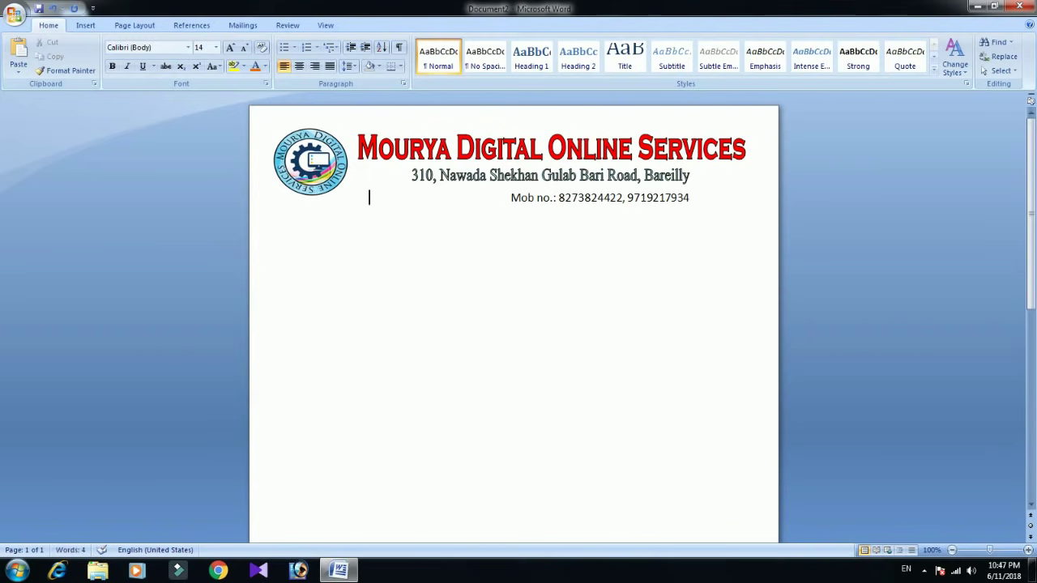
key(Delete)
key(Delete)
key(Delete)
key(Delete)
key(Delete)
key(Delete)
key(Delete)
key(Delete)
Give the address WordArt a light blue shape outline
click(450, 177)
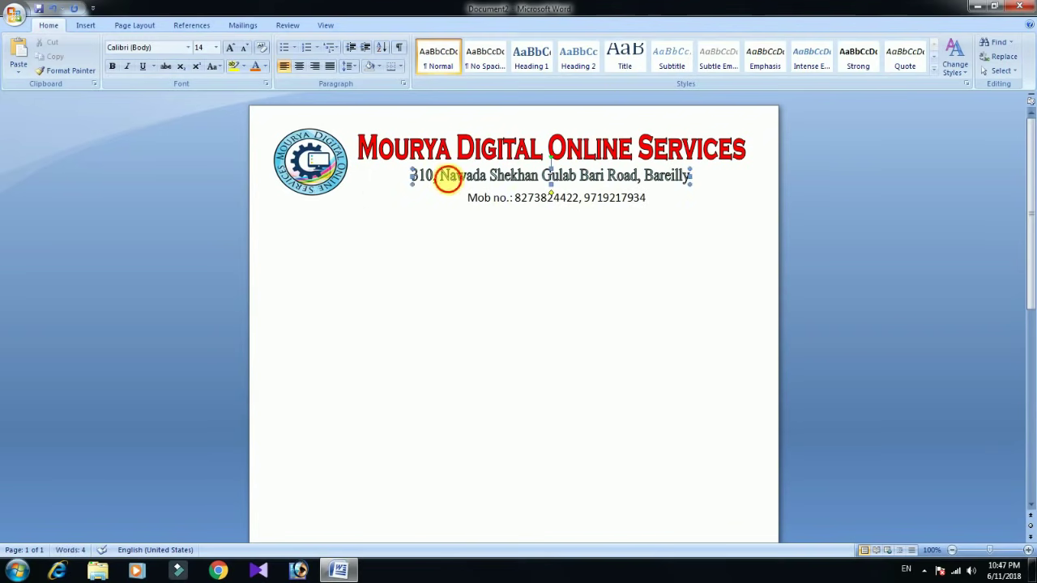
click(373, 25)
click(442, 57)
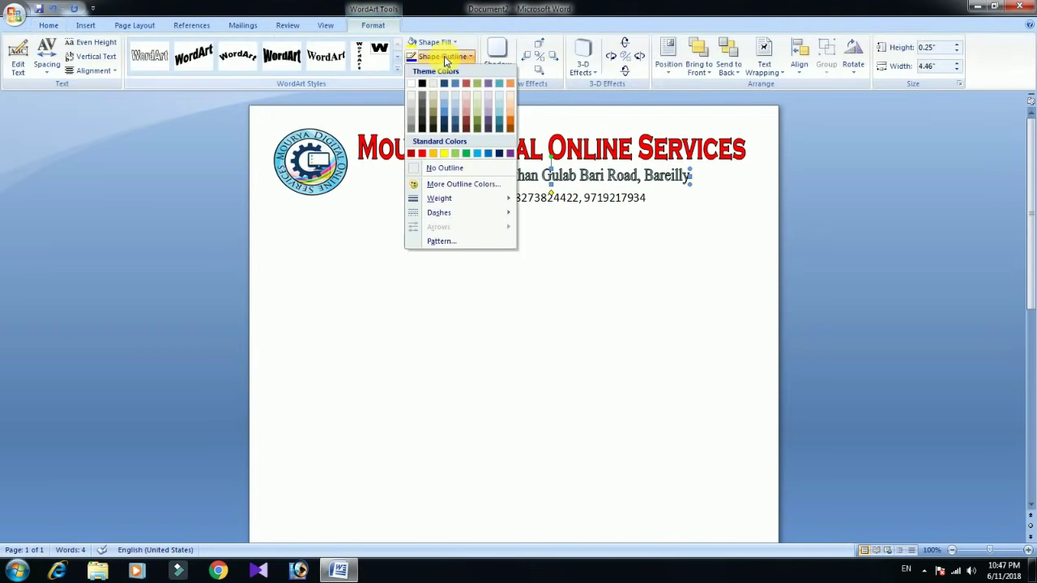
click(478, 154)
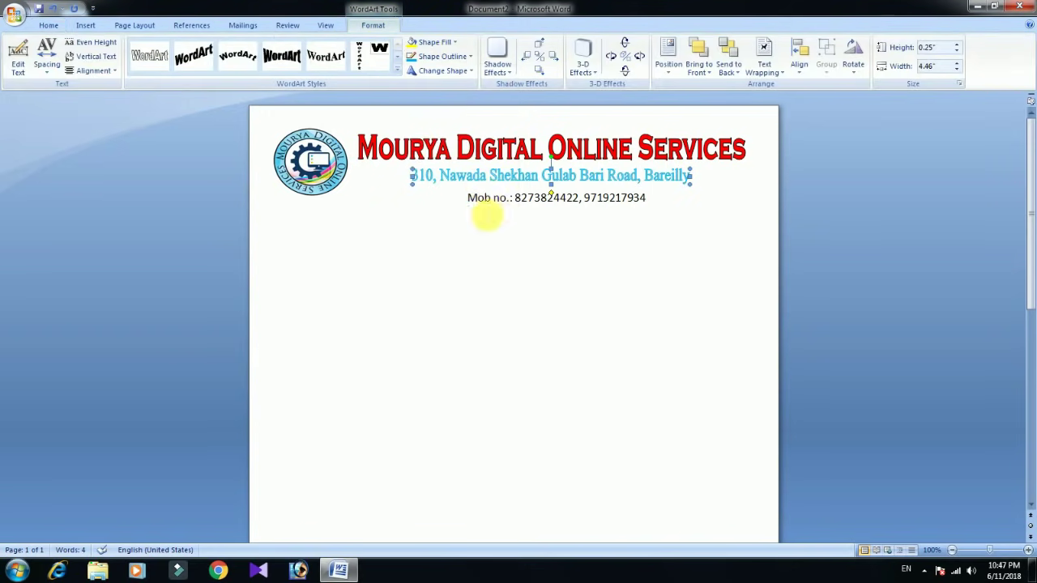
Set the mobile numbers line to Times New Roman in black, removing its leading spaces
drag(474, 202, 671, 215)
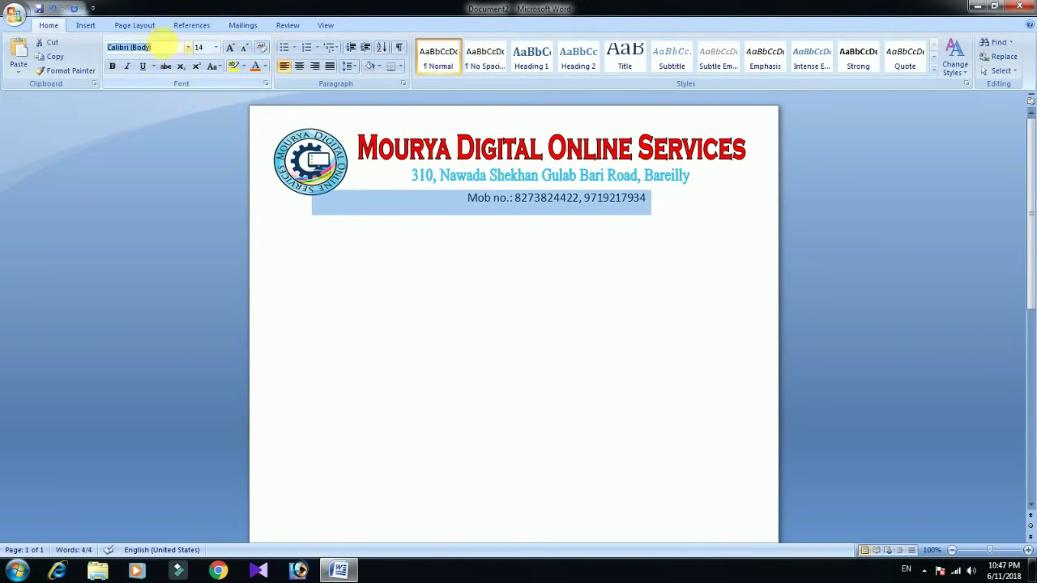
text(Times New Roman)
key(Return)
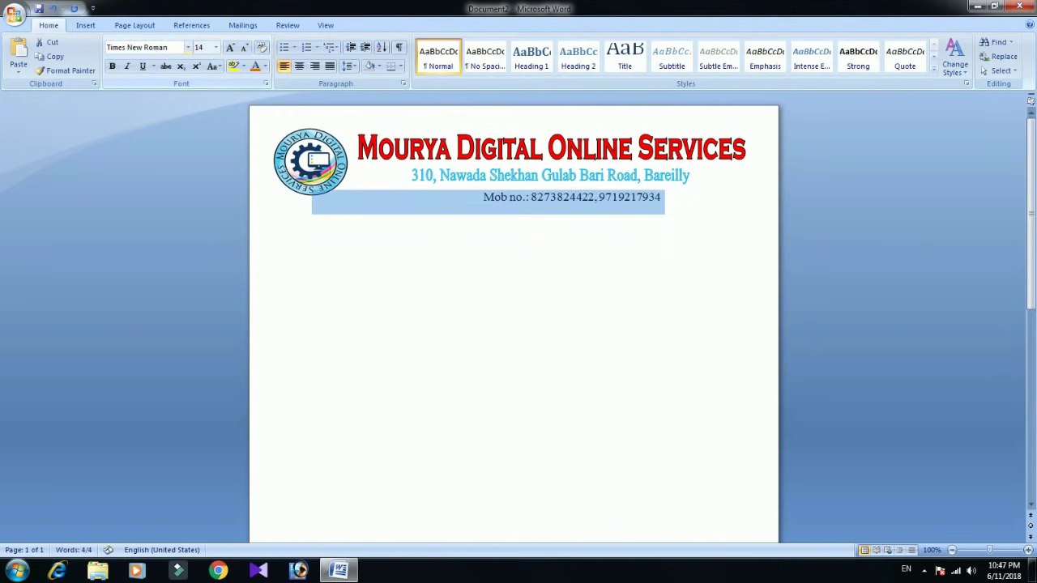
click(481, 197)
key(BackSpace)
key(BackSpace)
key(BackSpace)
key(BackSpace)
key(ctrl+a)
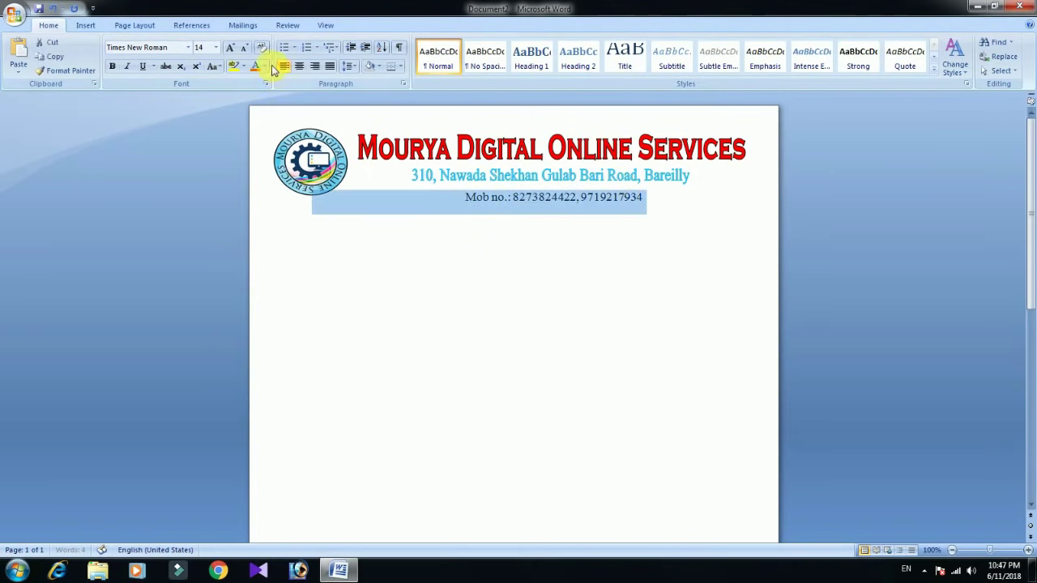
click(264, 66)
click(323, 179)
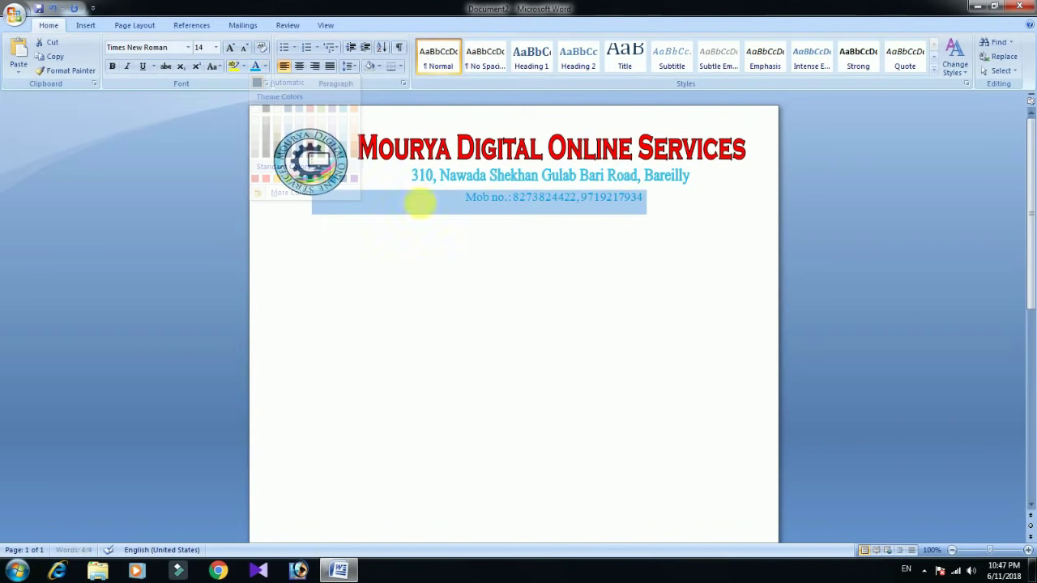
click(257, 73)
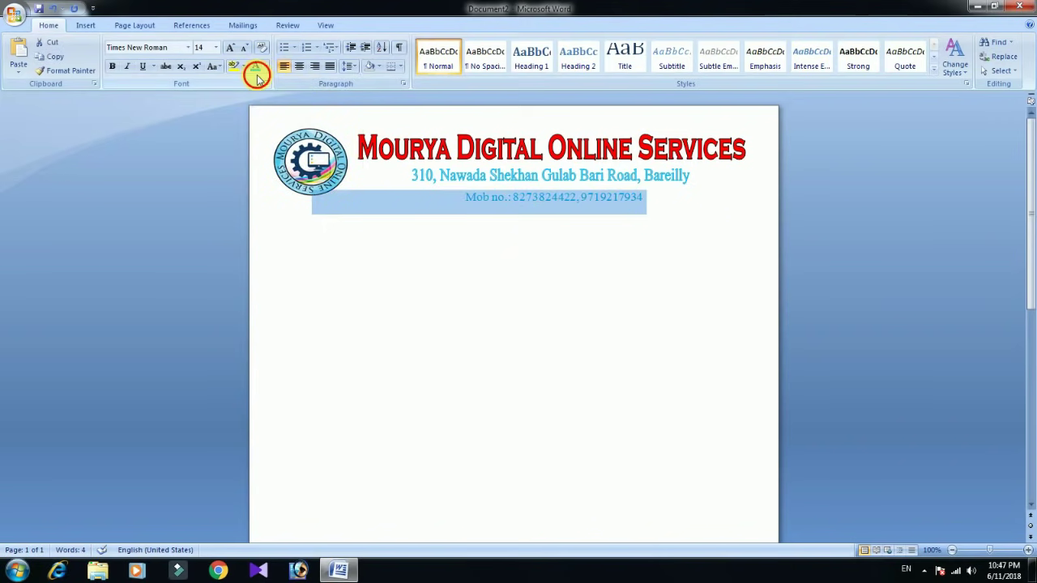
click(265, 67)
click(259, 79)
Enlarge the logo slightly to span the name and address lines
click(581, 271)
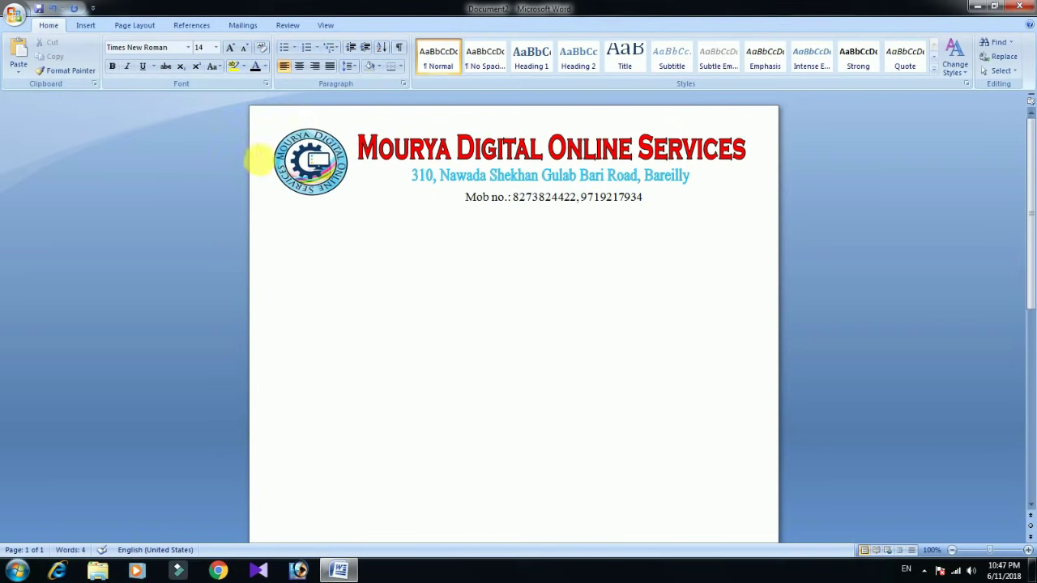
click(309, 165)
drag(360, 200, 361, 216)
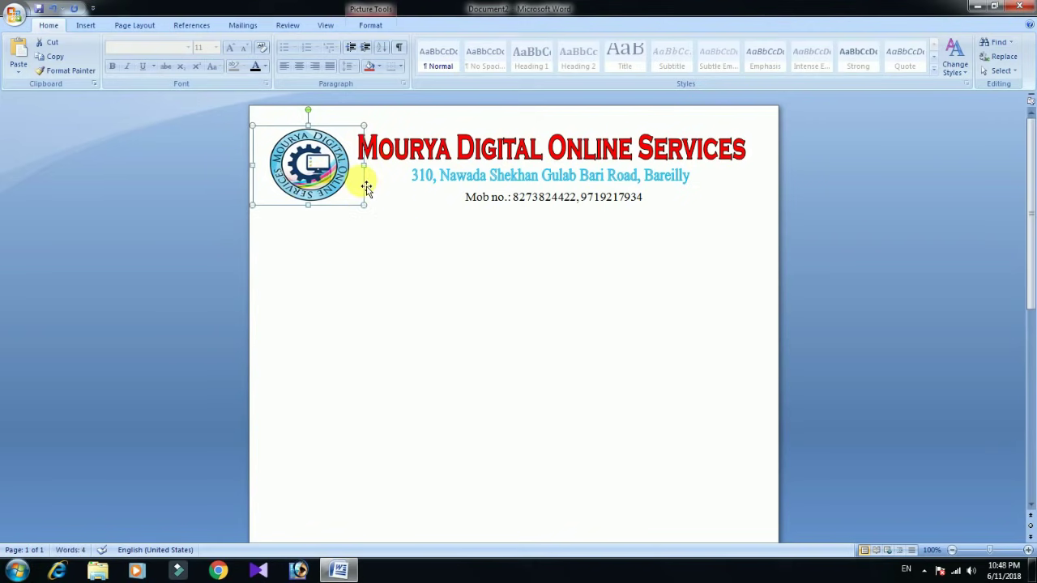
Apply a reflection picture style to the logo
click(370, 25)
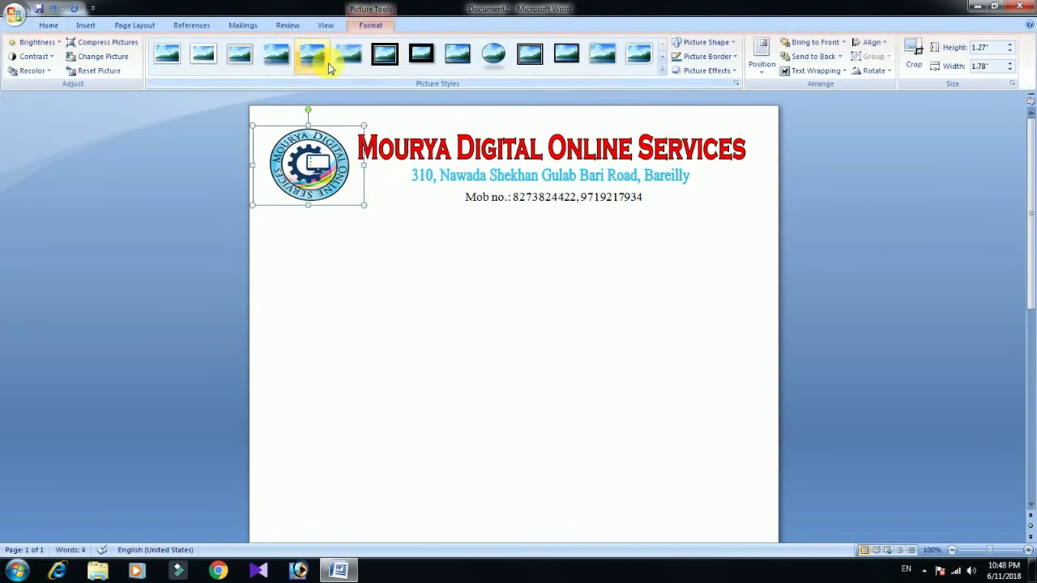
click(328, 63)
click(407, 246)
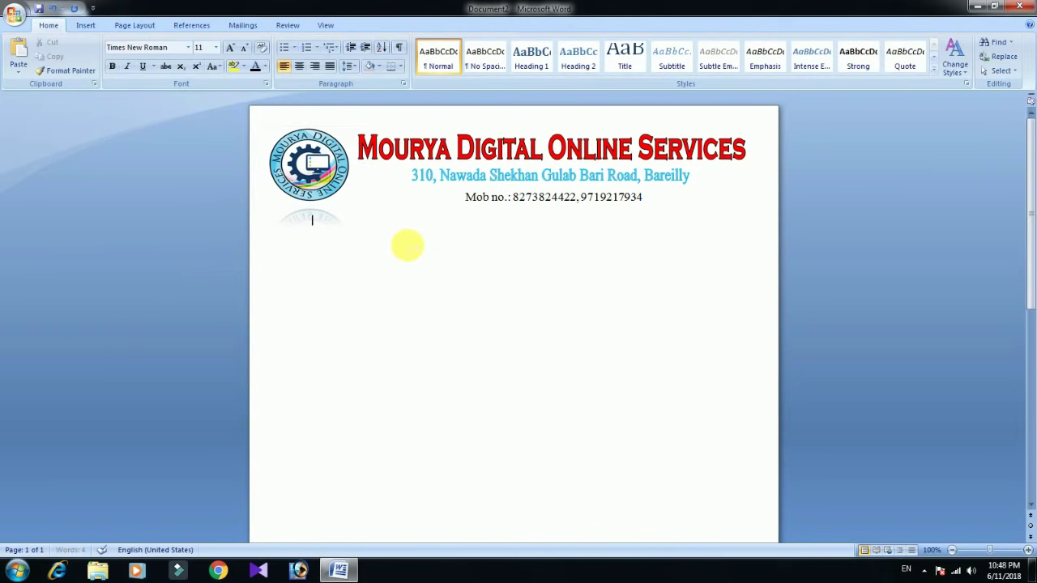
Draw a straight horizontal line across the page beneath the phone numbers
click(85, 25)
click(203, 72)
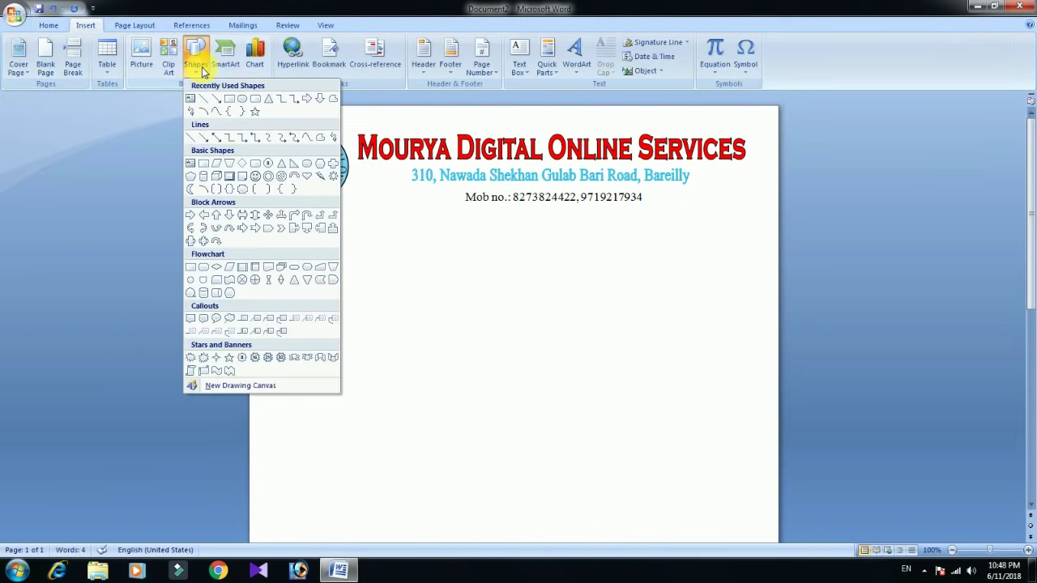
click(202, 97)
key(Escape)
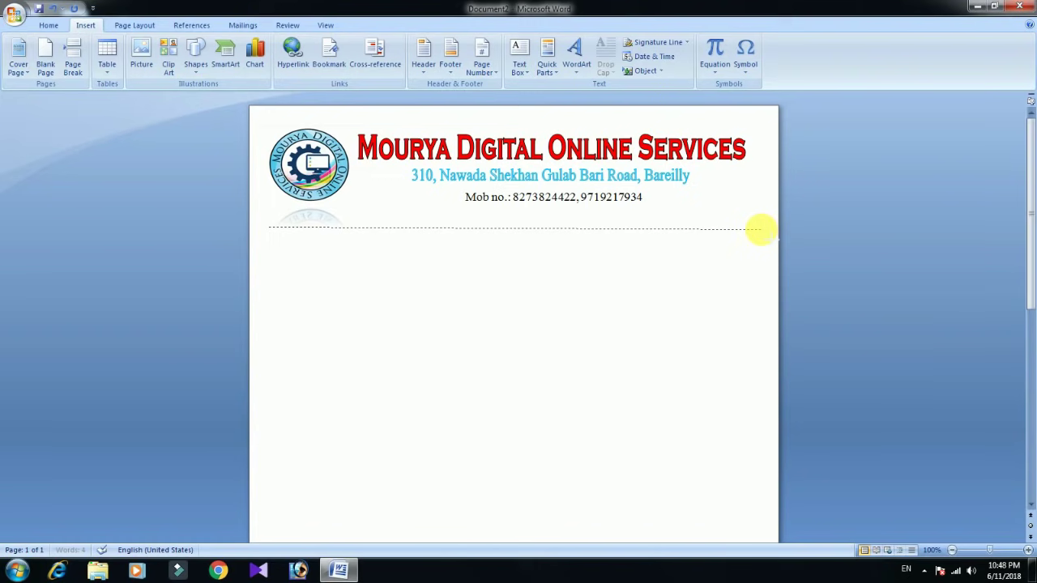
drag(761, 230, 761, 228)
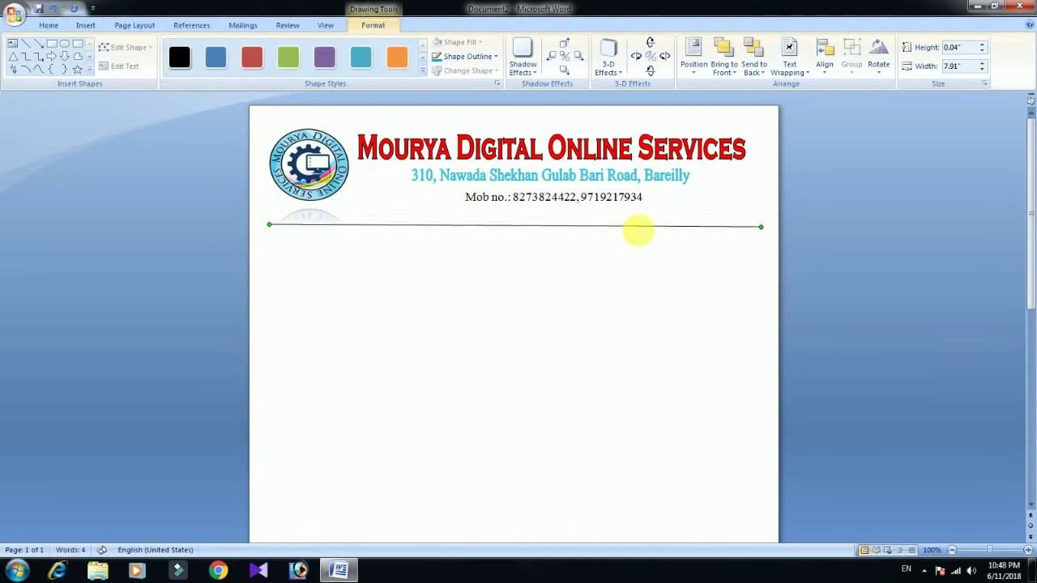
Shrink the logo slightly and nudge the logo and horizontal line upward with Ctrl+Up
click(324, 154)
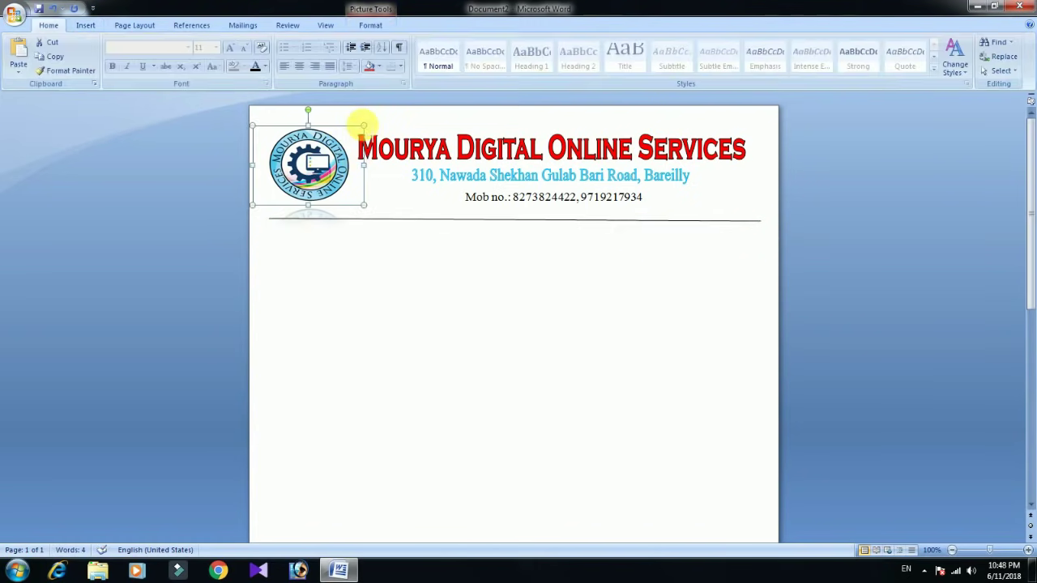
drag(363, 126, 359, 131)
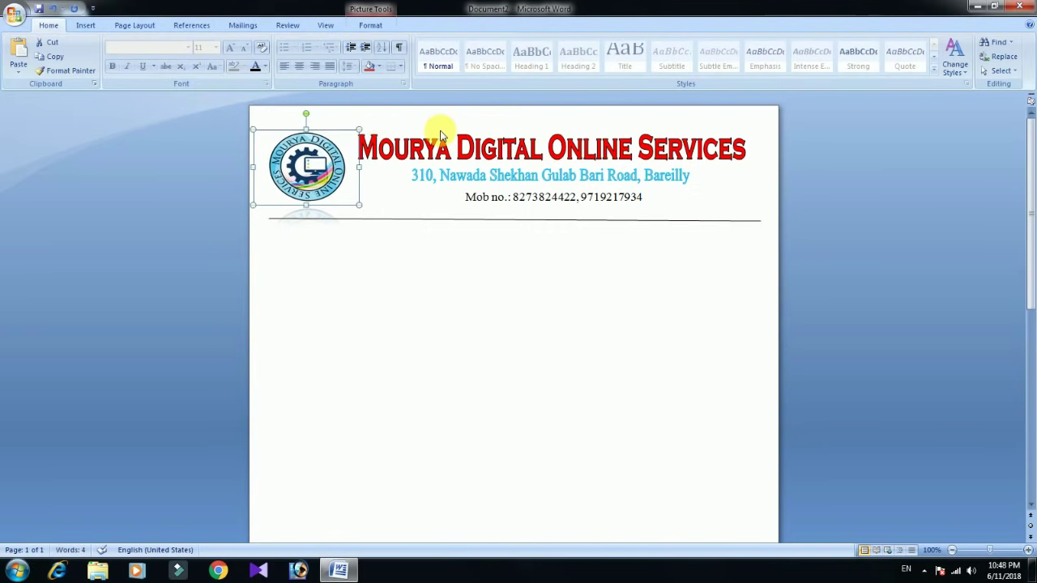
key(ctrl+Up)
key(ctrl+Up)
key(ctrl+Up)
key(ctrl+Up)
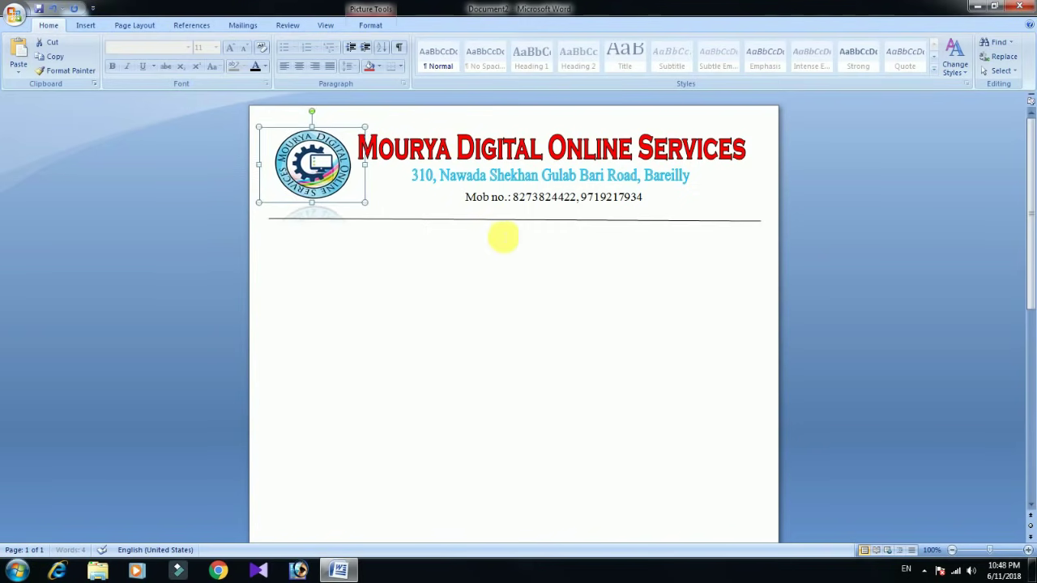
click(507, 220)
key(ctrl+Up)
key(ctrl+Up)
key(ctrl+Up)
key(ctrl+Up)
Reselect the logo, then the 7.91-inch horizontal rule beneath the phone numbers
click(324, 166)
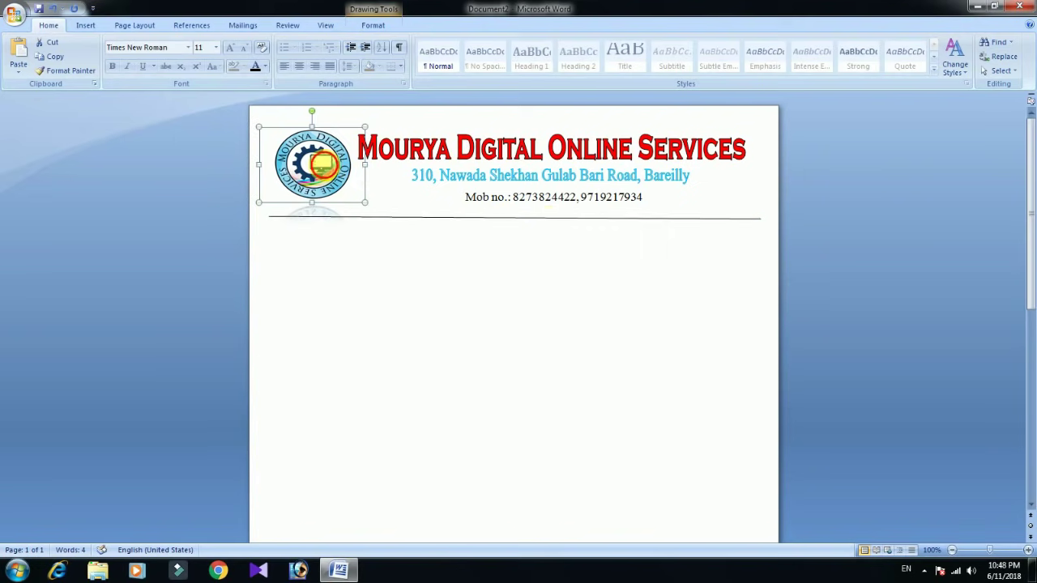
click(567, 219)
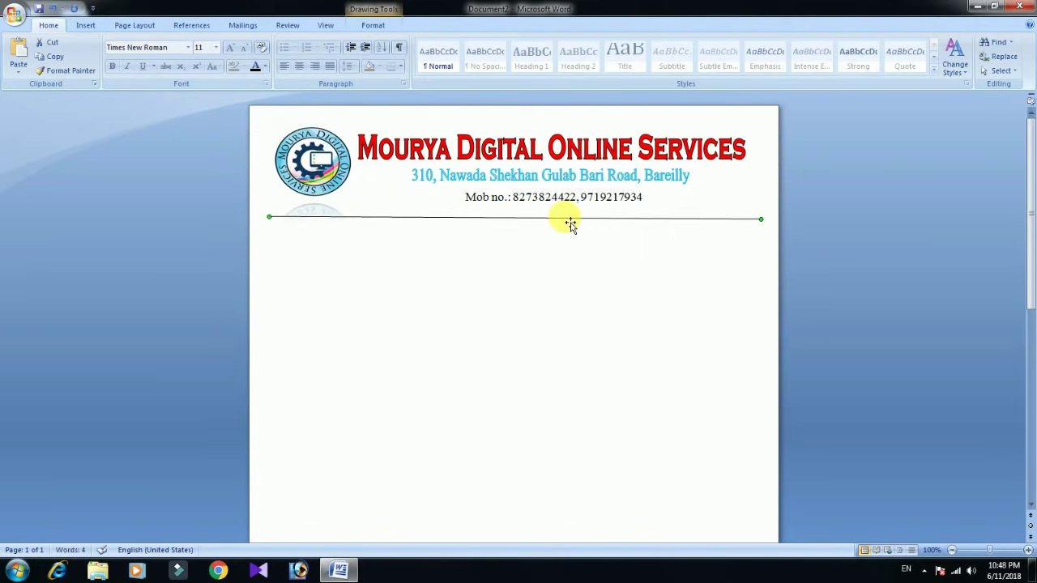
click(380, 11)
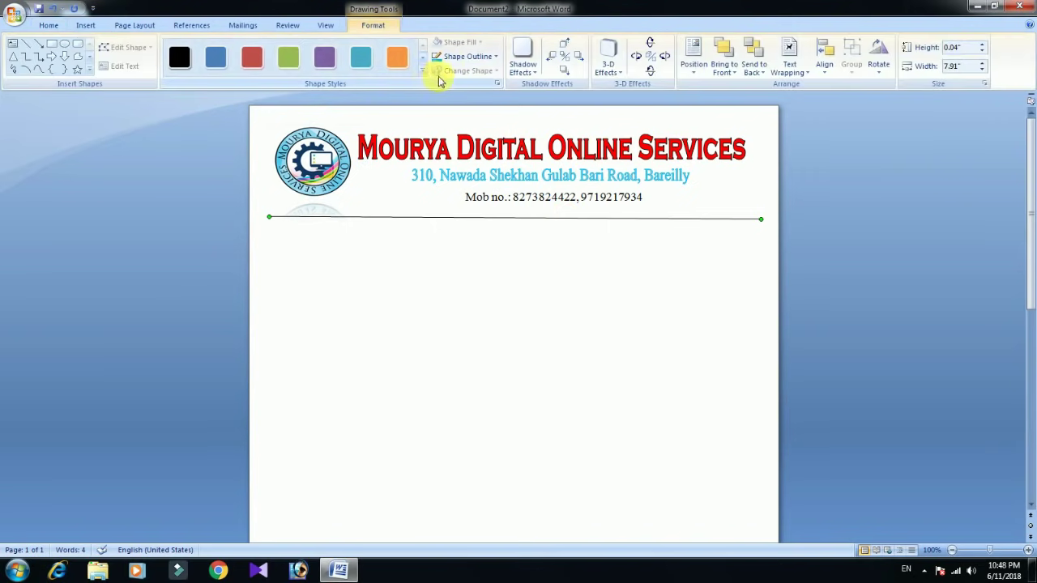
Give the line the red Compound Outline - Accent 2 style, then start typing the line below it
click(423, 73)
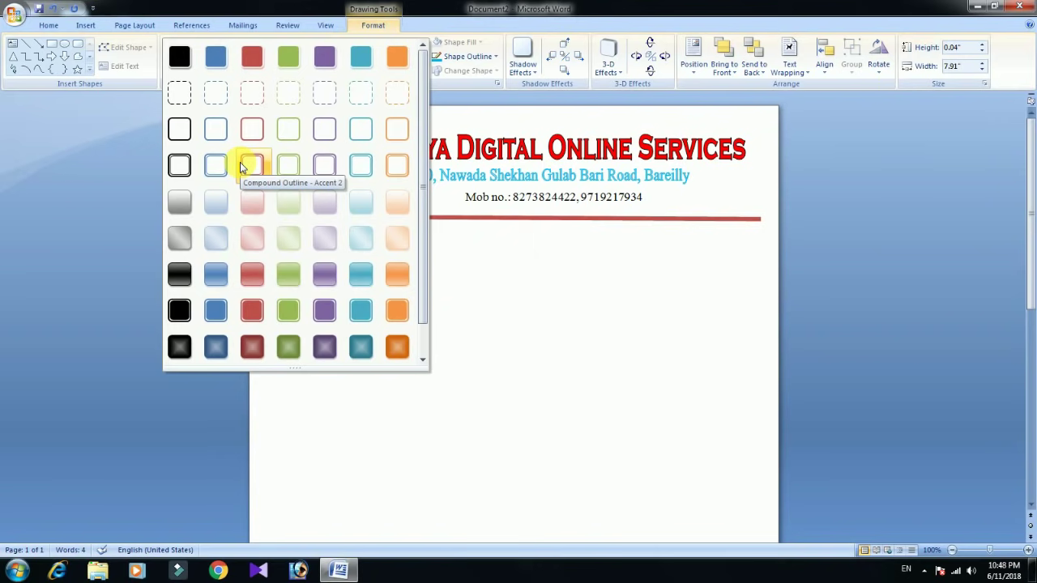
click(243, 165)
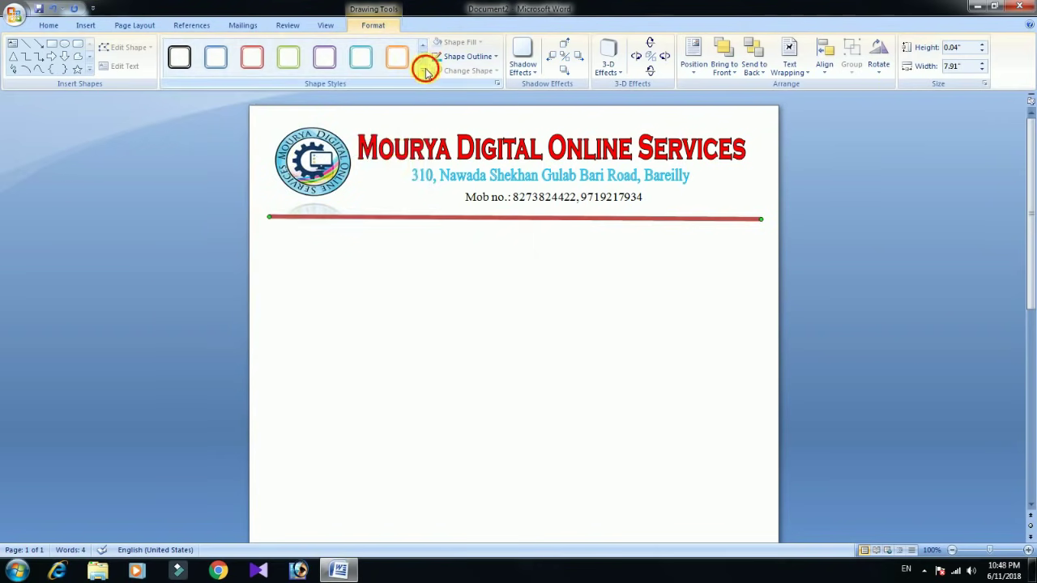
click(423, 71)
click(509, 232)
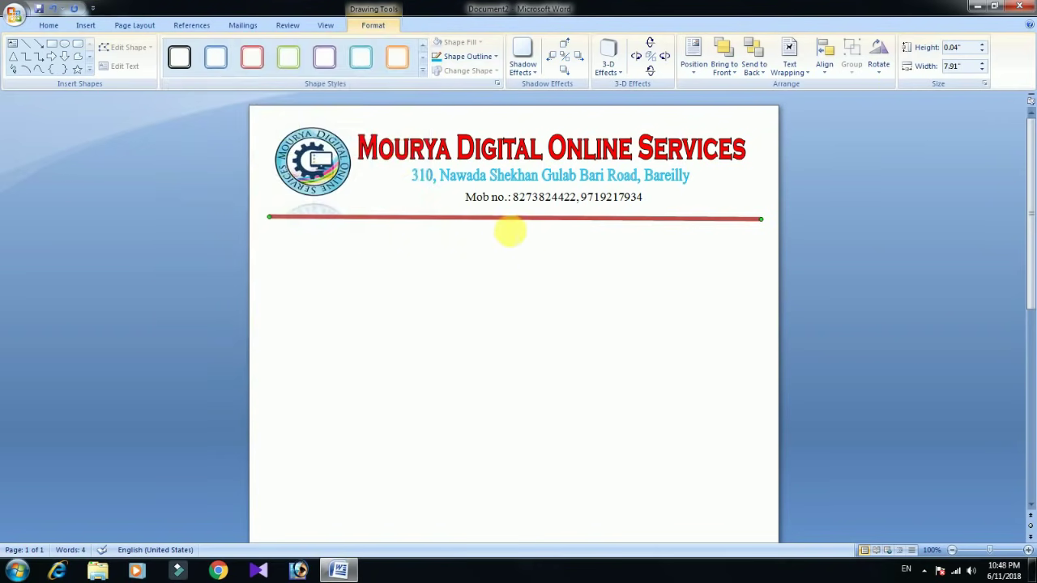
click(469, 56)
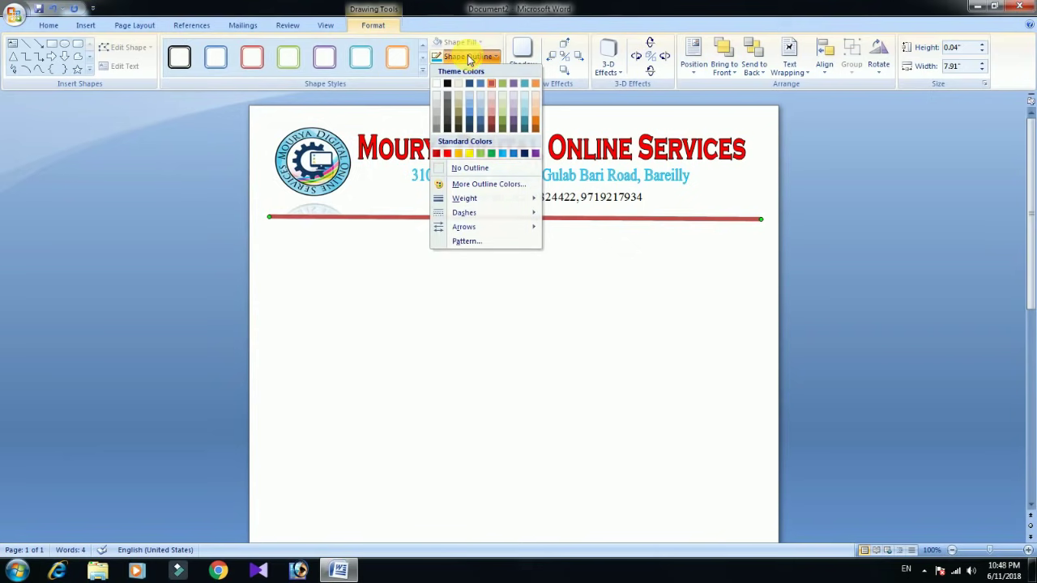
click(465, 58)
click(351, 267)
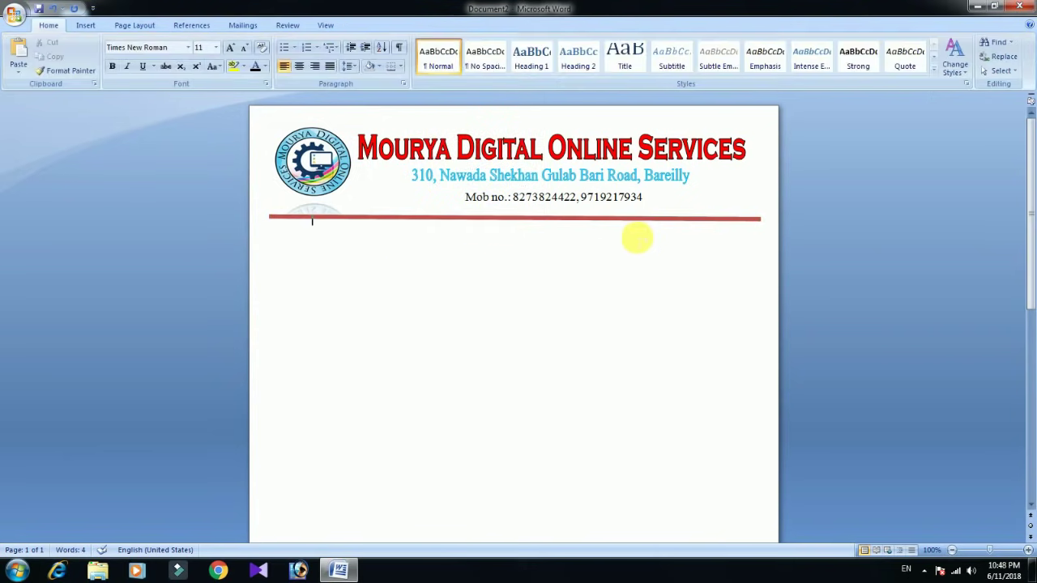
text(D)
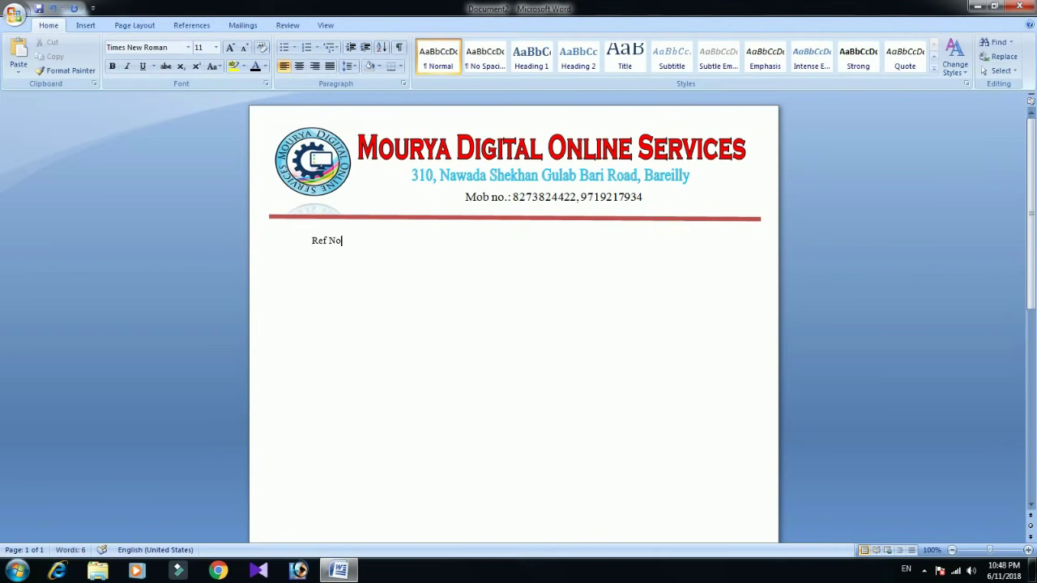
text(.:)
Keep 'Ref No.:' and 'Date:' with their dotted blanks on one line, with Date: near the right margin
text(..................... Date:)
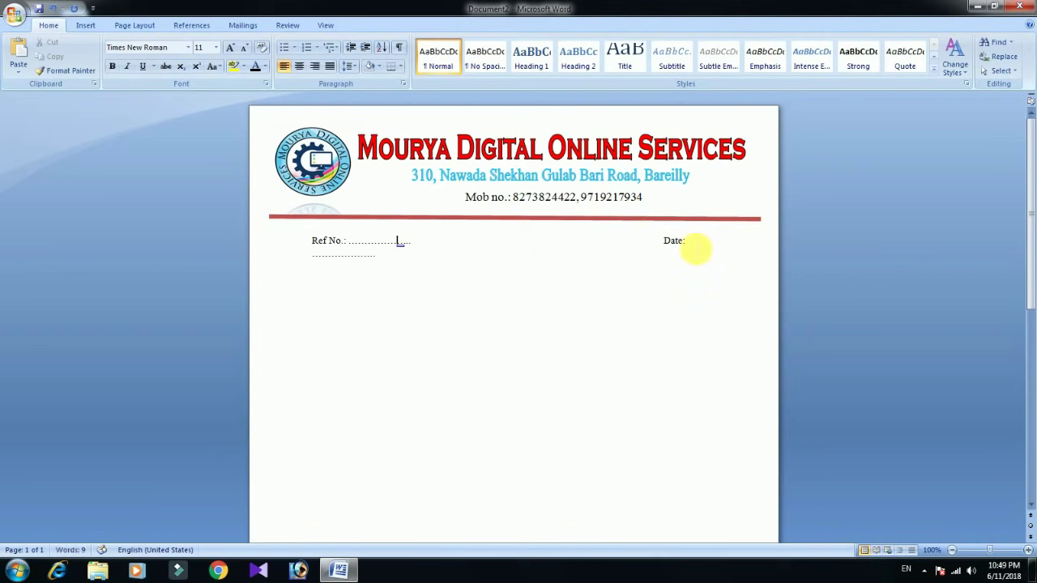
key(BackSpace)
key(BackSpace)
key(BackSpace)
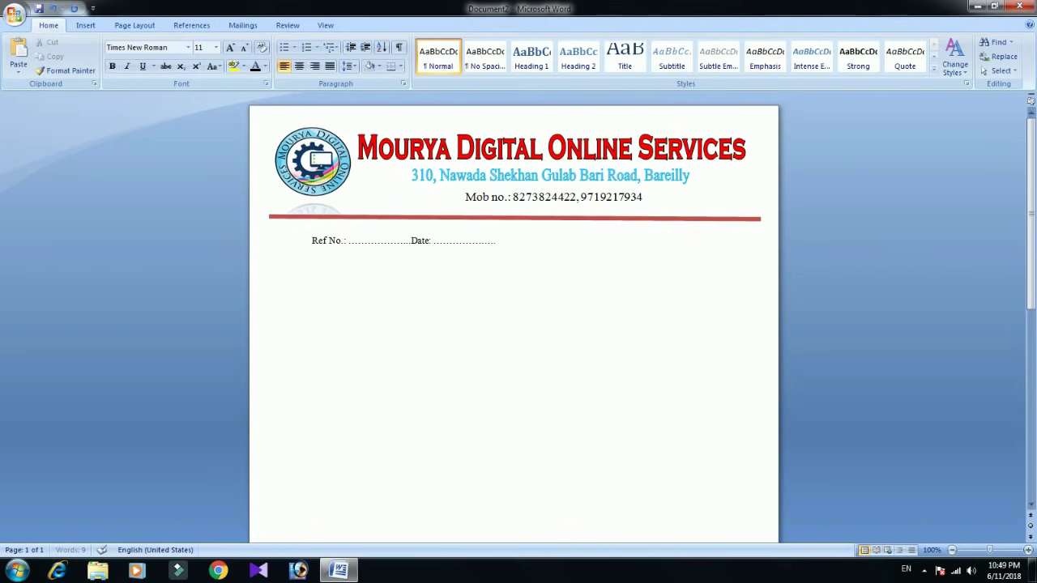
key(Tab)
click(696, 255)
click(696, 255)
click(694, 257)
click(691, 255)
key(BackSpace)
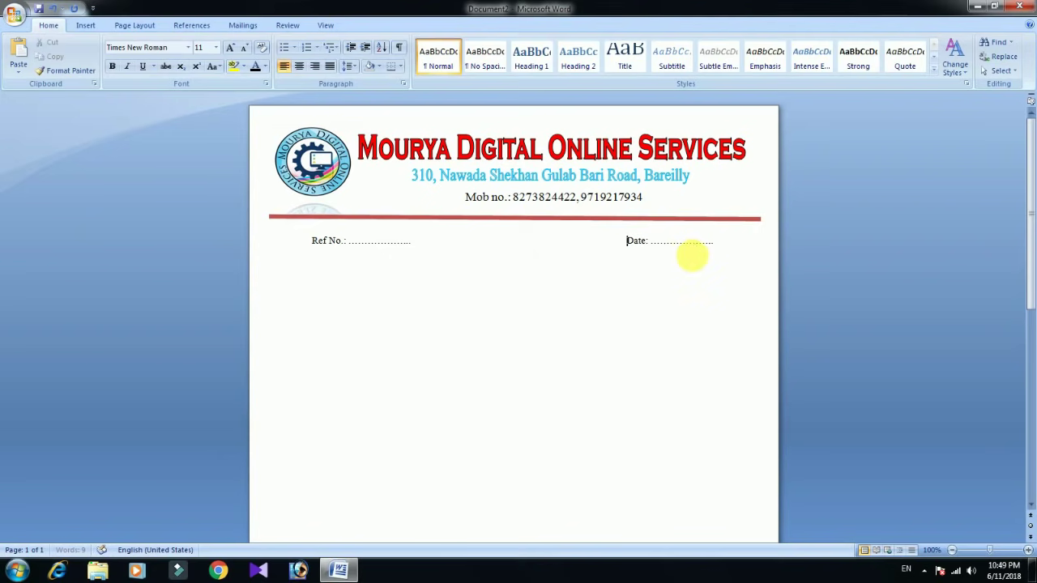
key(BackSpace)
Move the Ref No. and Date text into a new one-row, two-column table below the red rule
drag(305, 243, 704, 252)
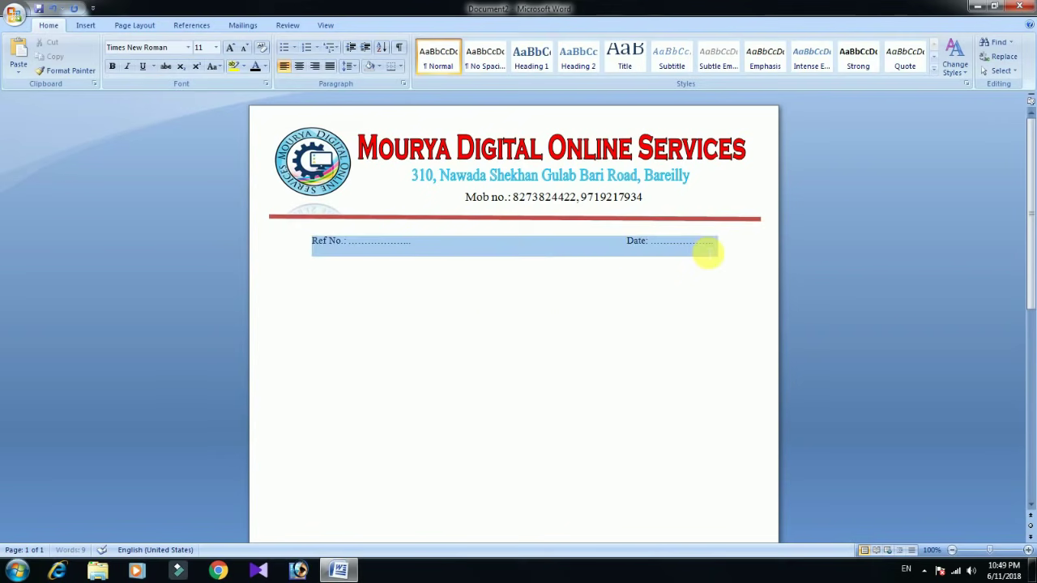
key(Delete)
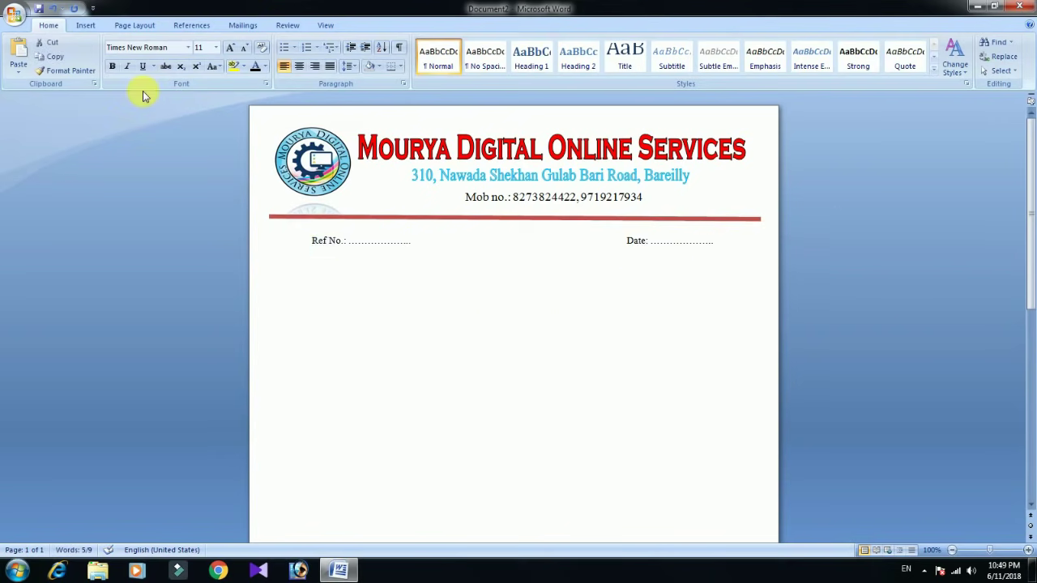
click(83, 27)
click(106, 55)
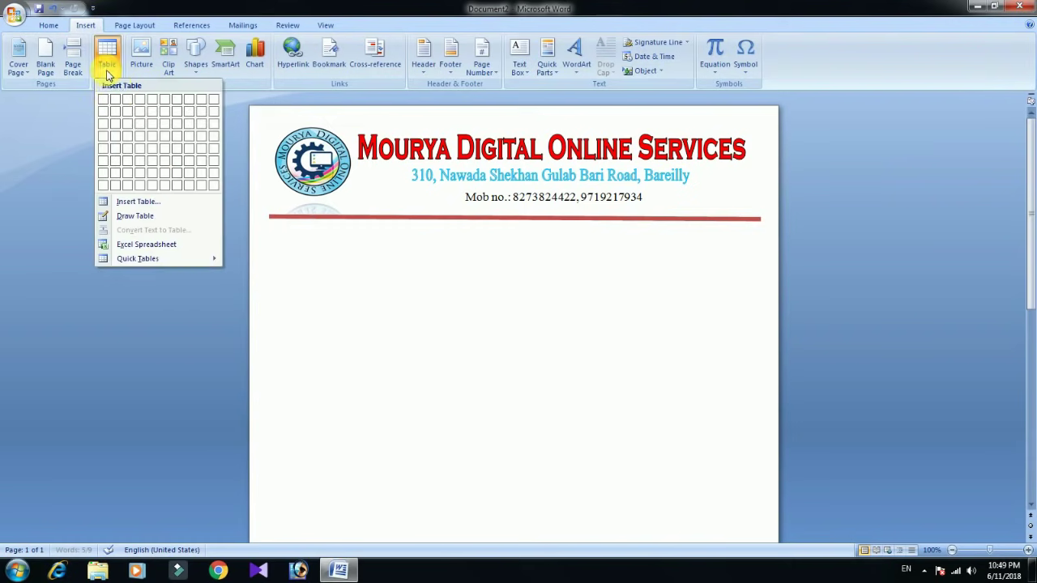
click(114, 99)
key(ctrl+v)
drag(415, 254, 289, 255)
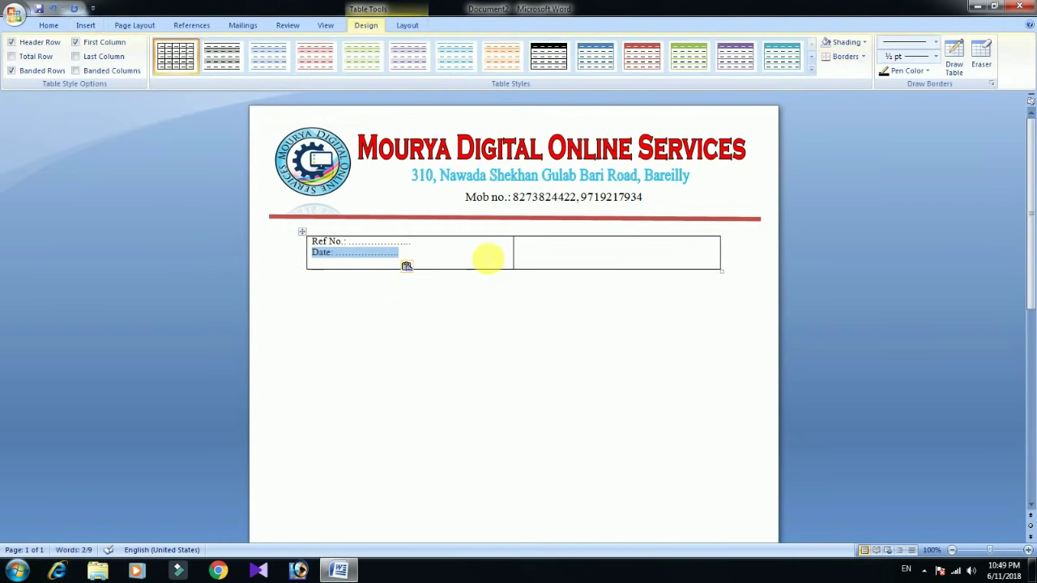
key(Delete)
click(669, 243)
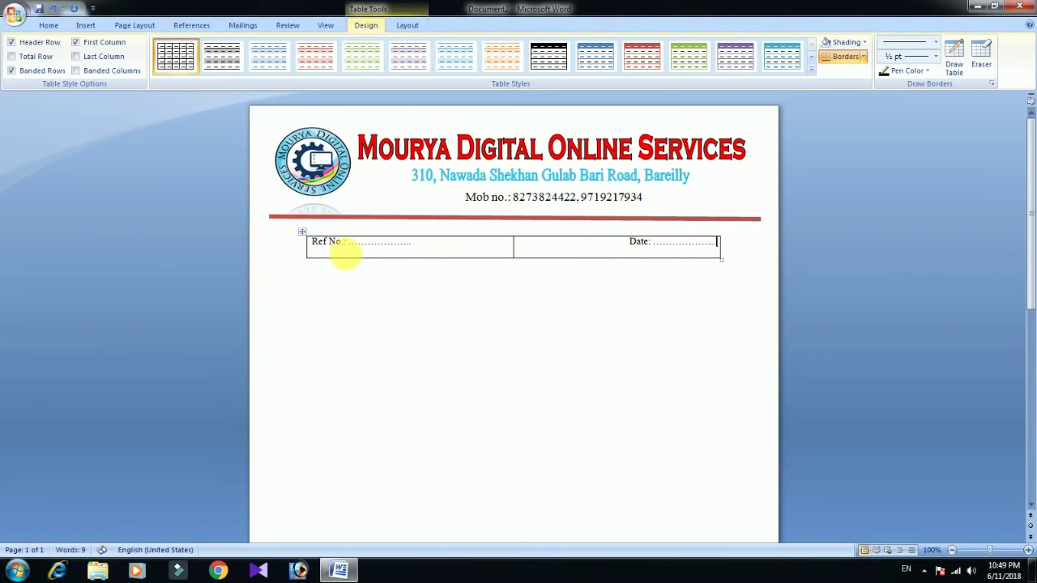
Enlarge the Ref No./Date text and stretch the table from the left to the right margin
drag(312, 246, 638, 261)
key(ctrl+bracketright)
key(ctrl+bracketright)
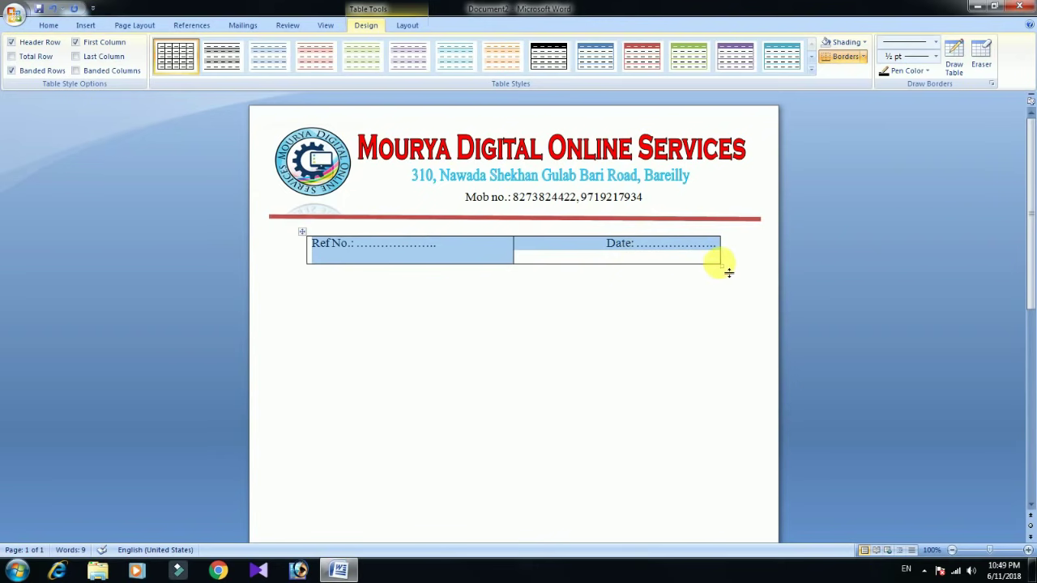
drag(722, 265, 753, 262)
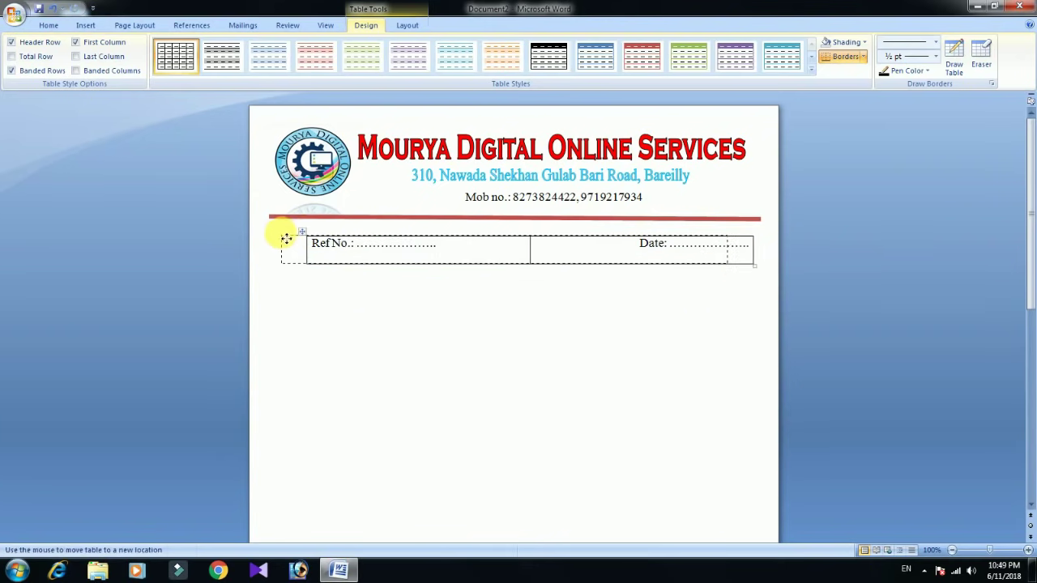
drag(286, 238, 285, 225)
drag(740, 263, 763, 261)
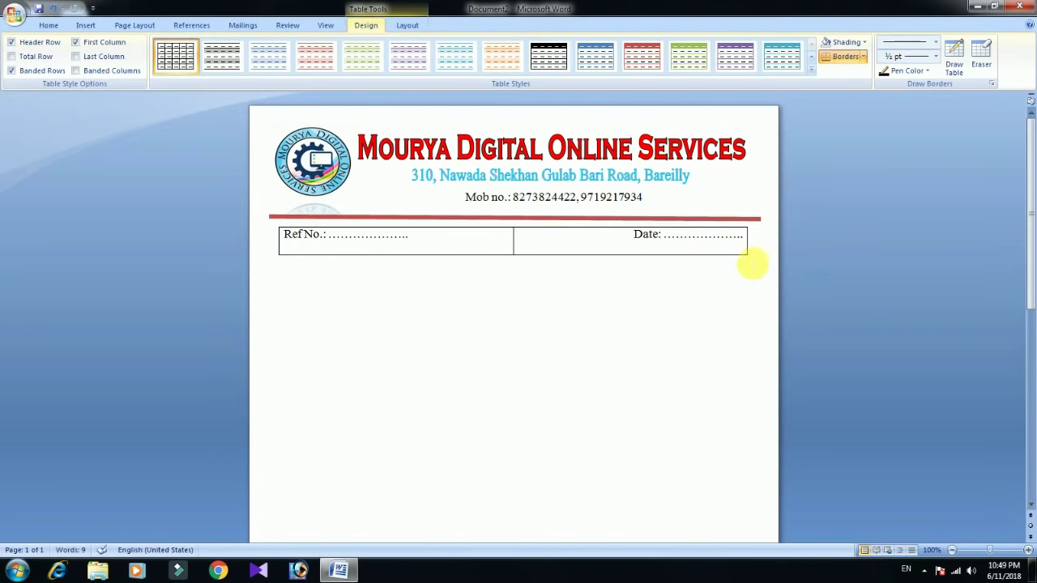
Remove all borders from the Ref No./Date table using No Border
click(273, 226)
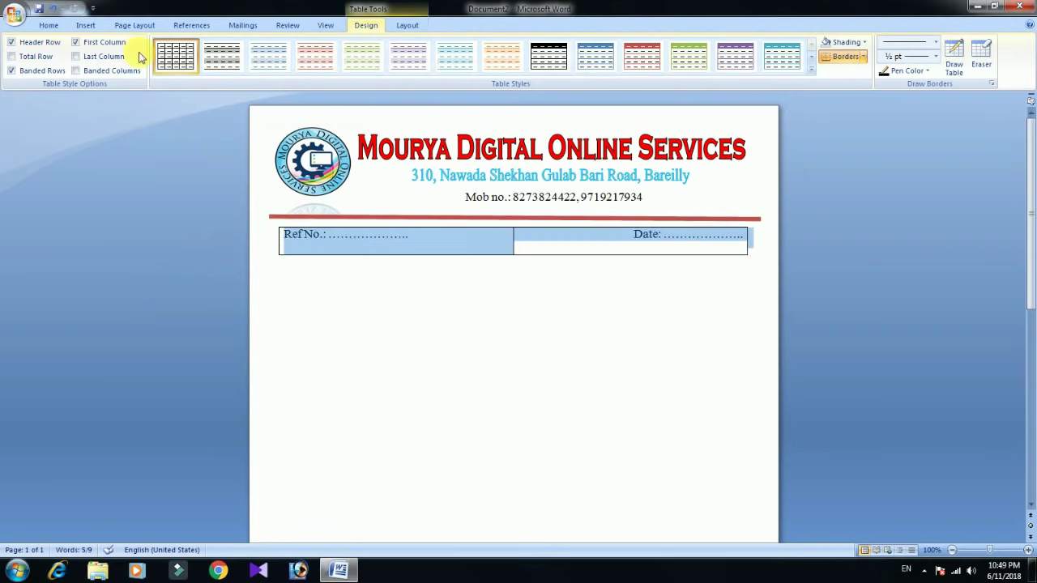
click(48, 25)
click(403, 67)
click(413, 136)
click(419, 287)
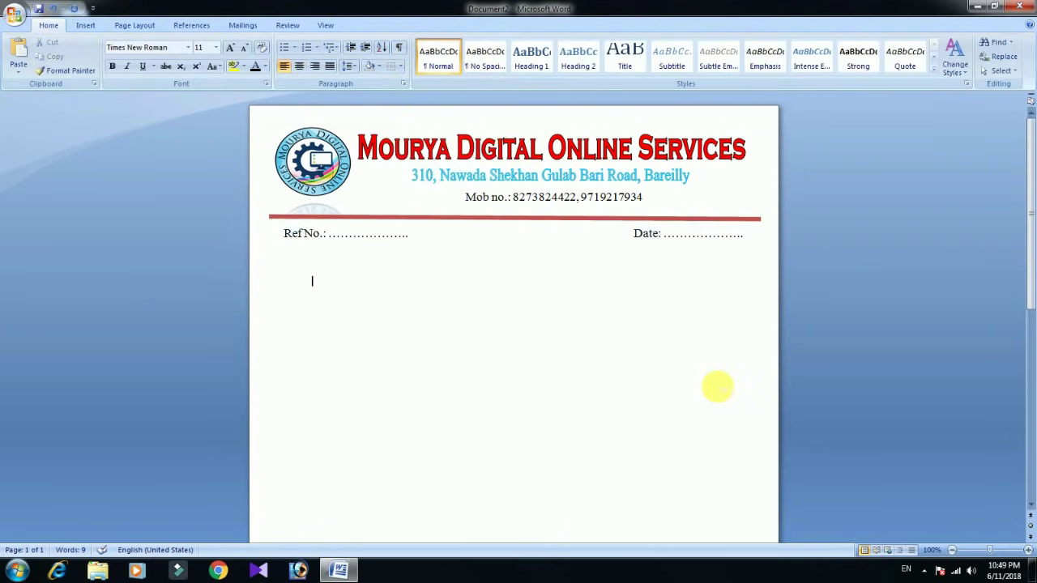
Zoom out to 90% and bring up the Page Layout commands
drag(1029, 194, 1029, 264)
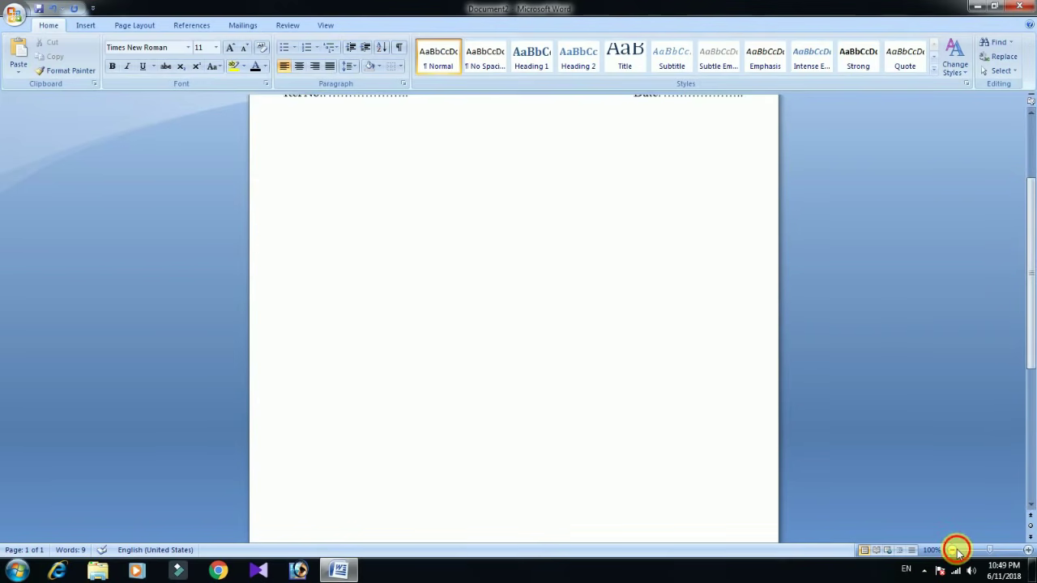
click(953, 550)
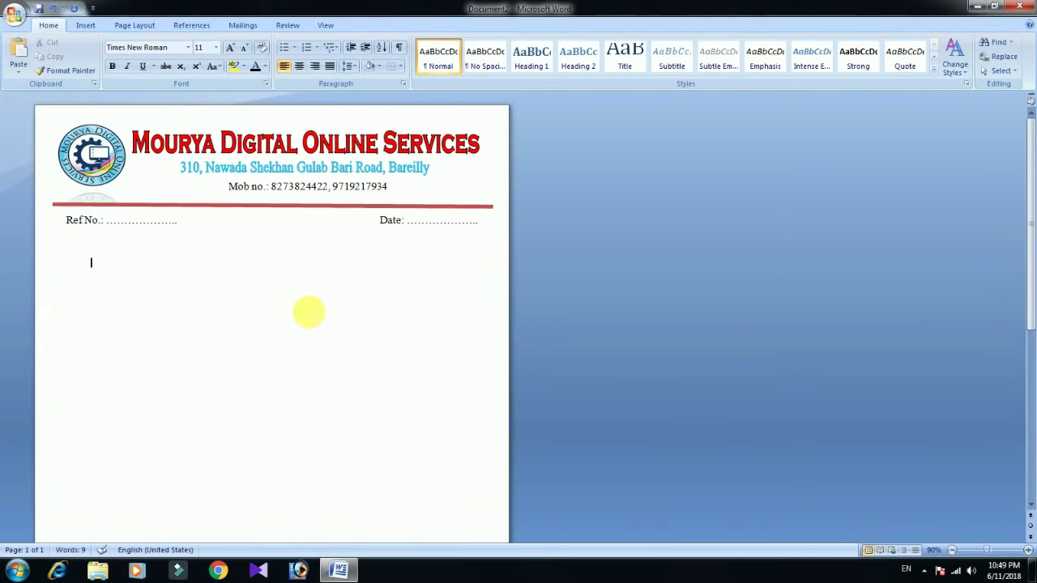
click(118, 28)
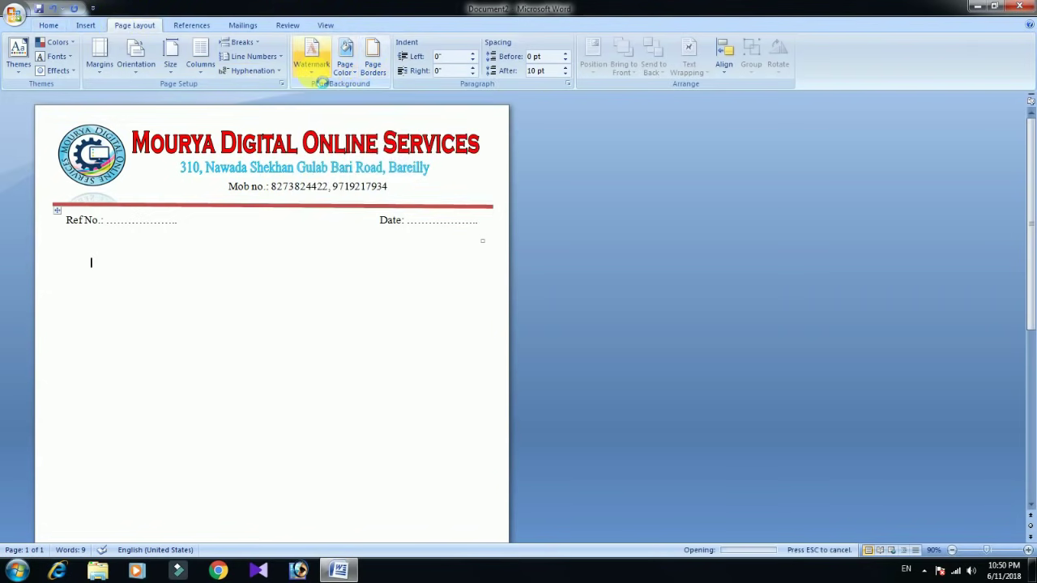
Add logo copy.jpg from the Desktop as a washed-out picture watermark
click(312, 71)
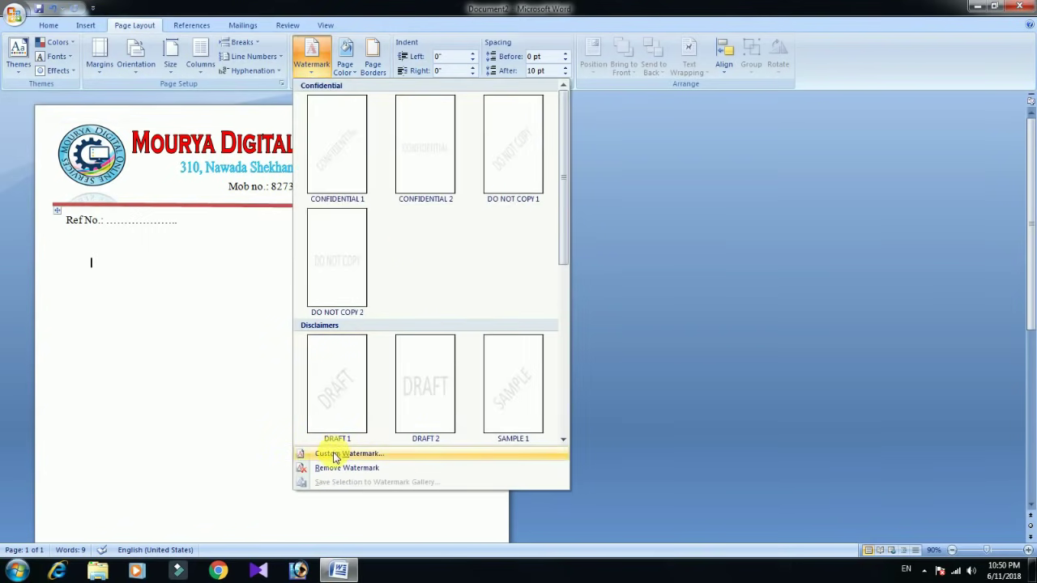
click(337, 458)
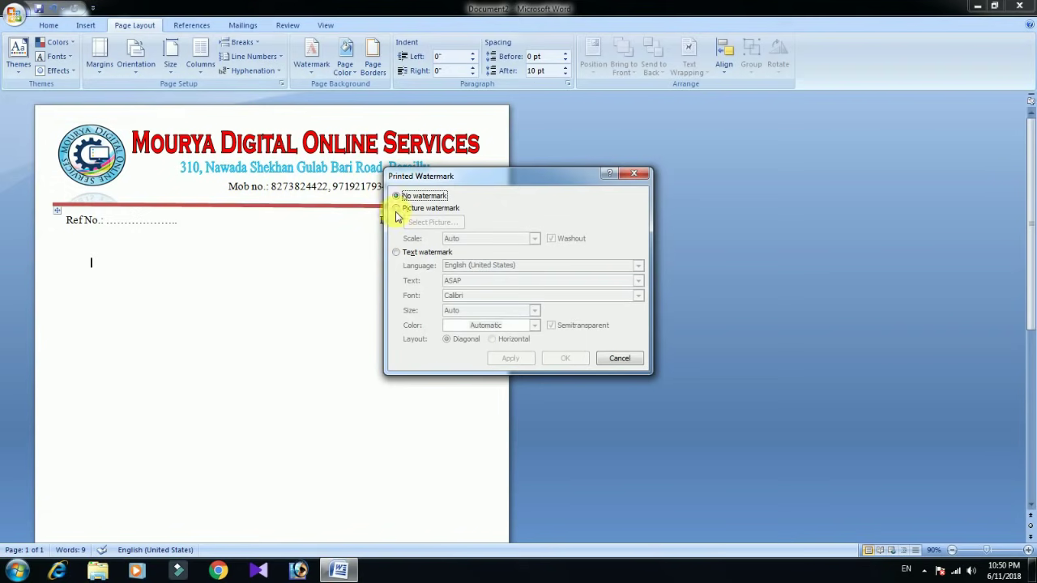
click(420, 210)
click(435, 222)
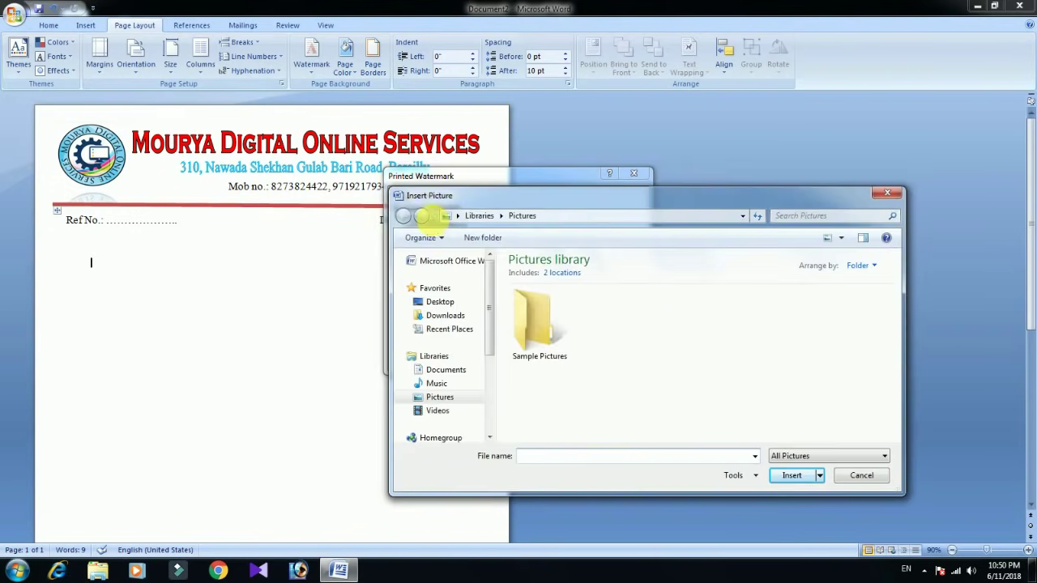
click(440, 302)
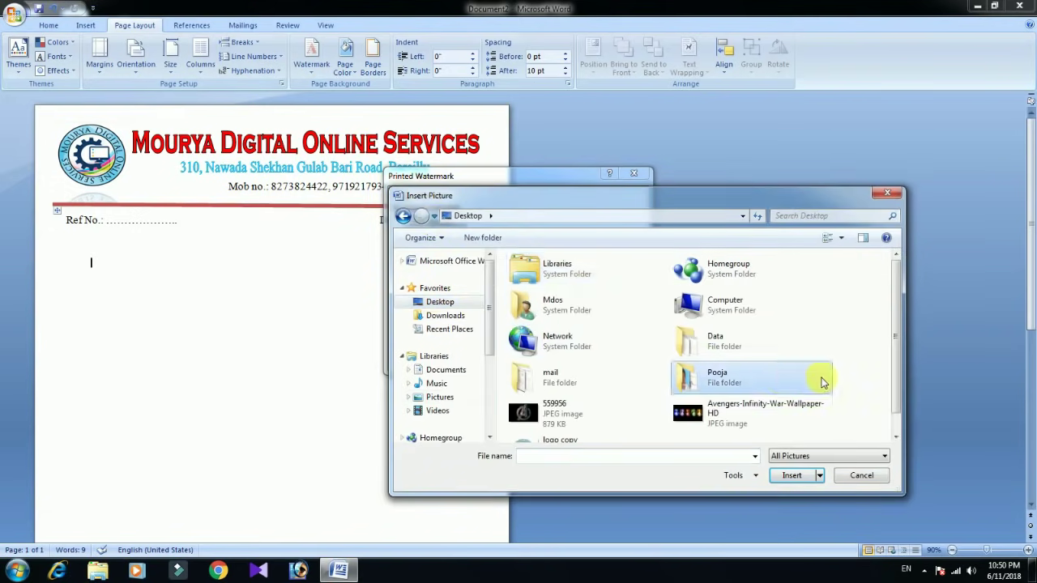
scroll(819, 381, down, 1)
double_click(621, 431)
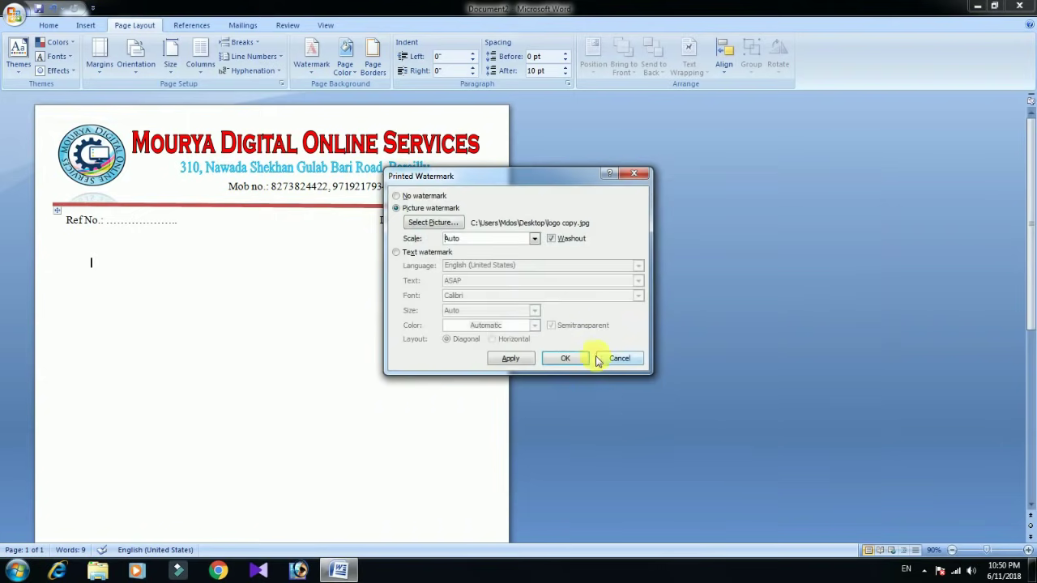
click(525, 359)
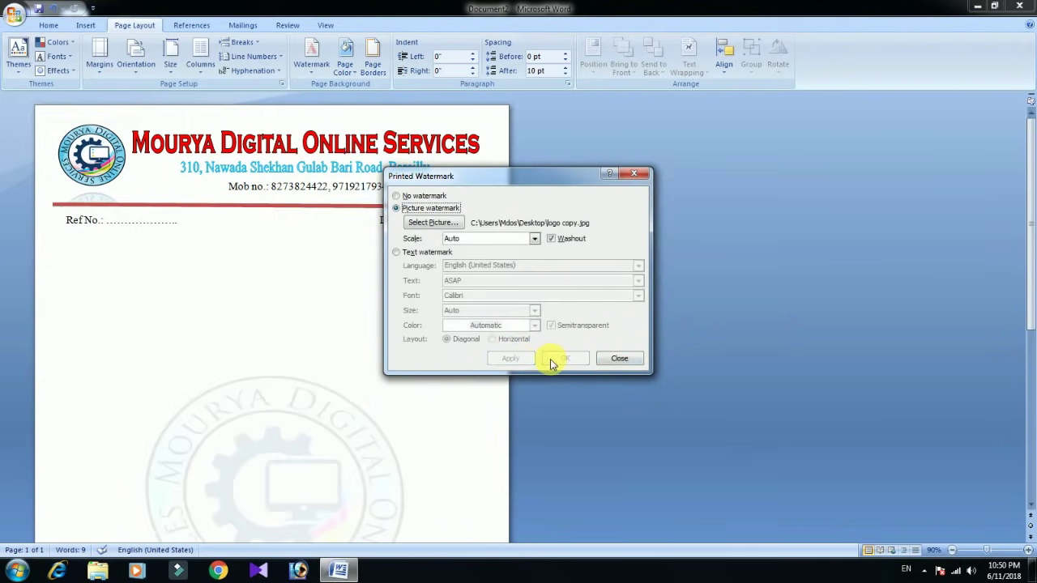
click(635, 174)
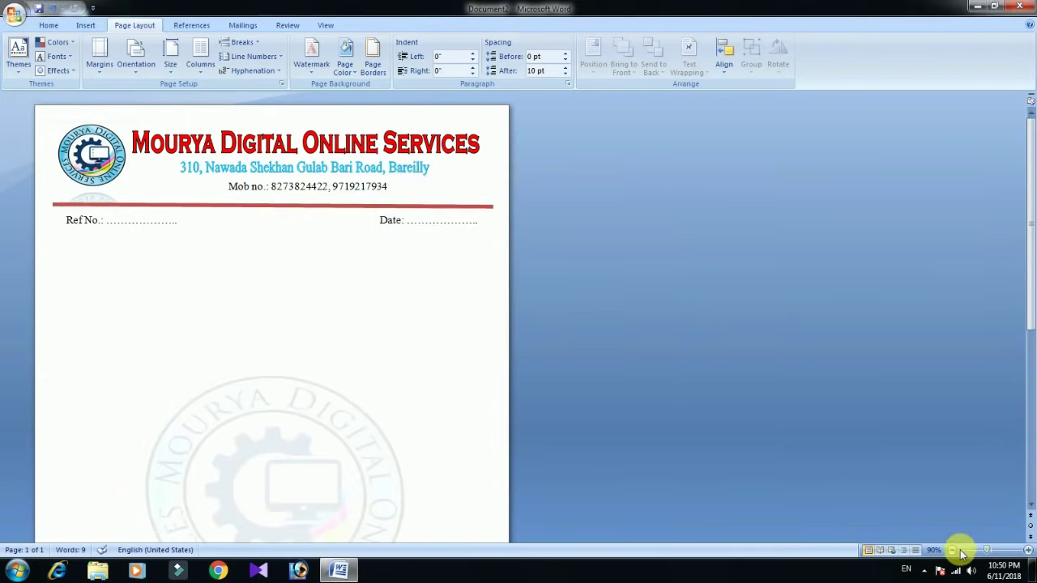
Change the paper size to Letter 8.5 x 11 in through Page Setup
click(952, 550)
click(950, 549)
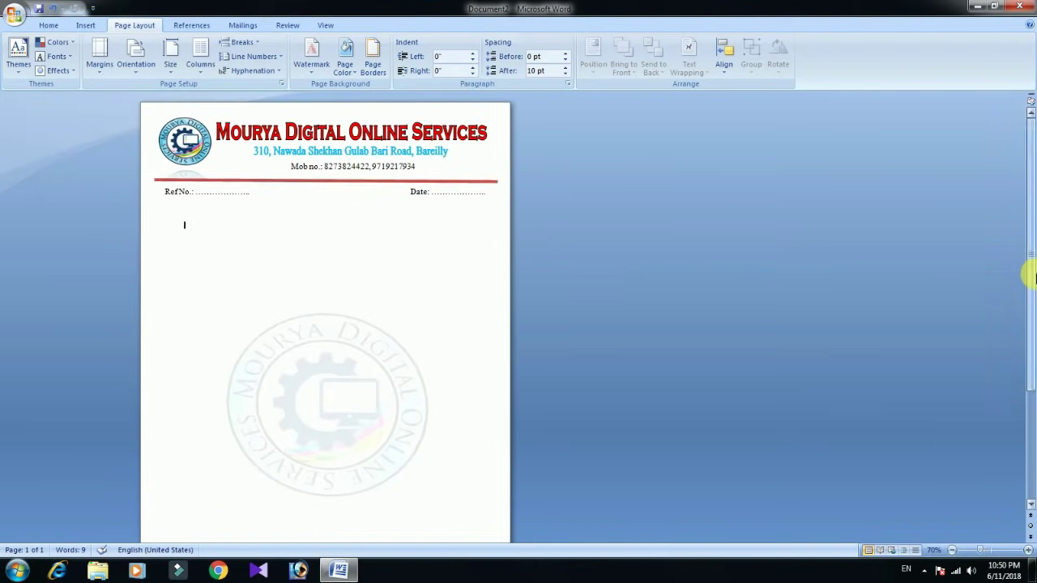
drag(1030, 273, 1030, 369)
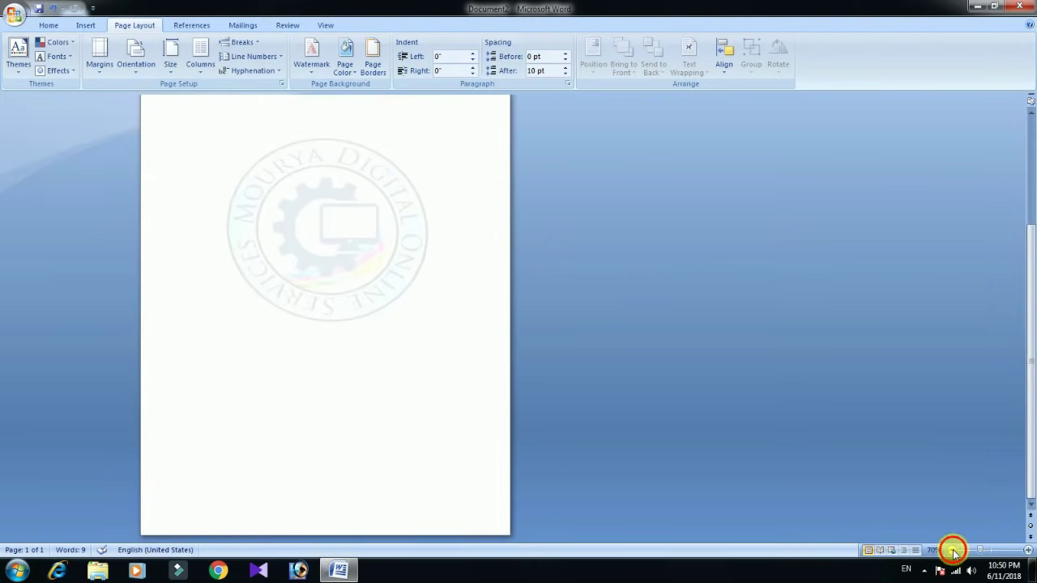
click(952, 551)
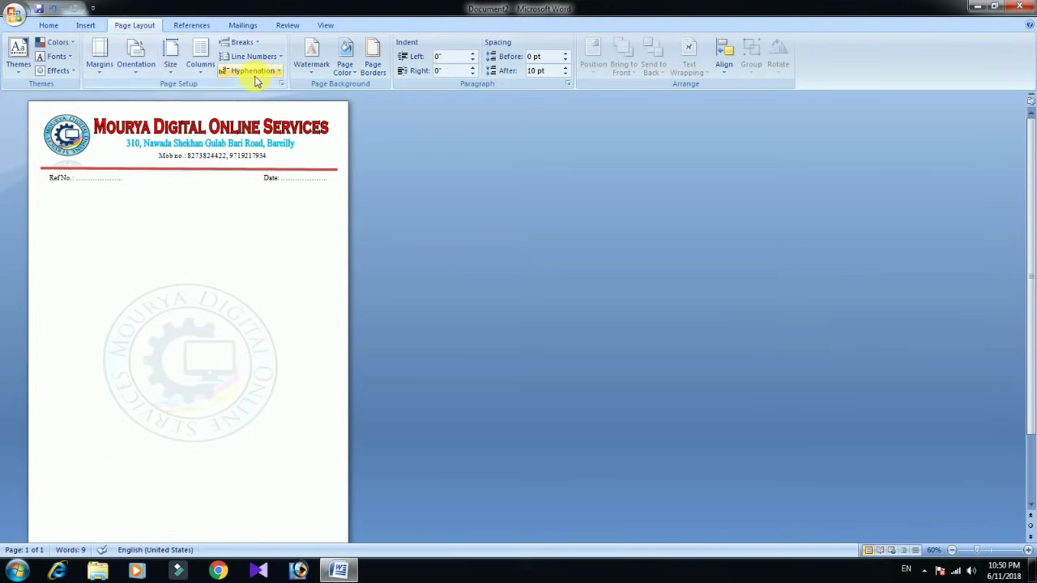
click(281, 84)
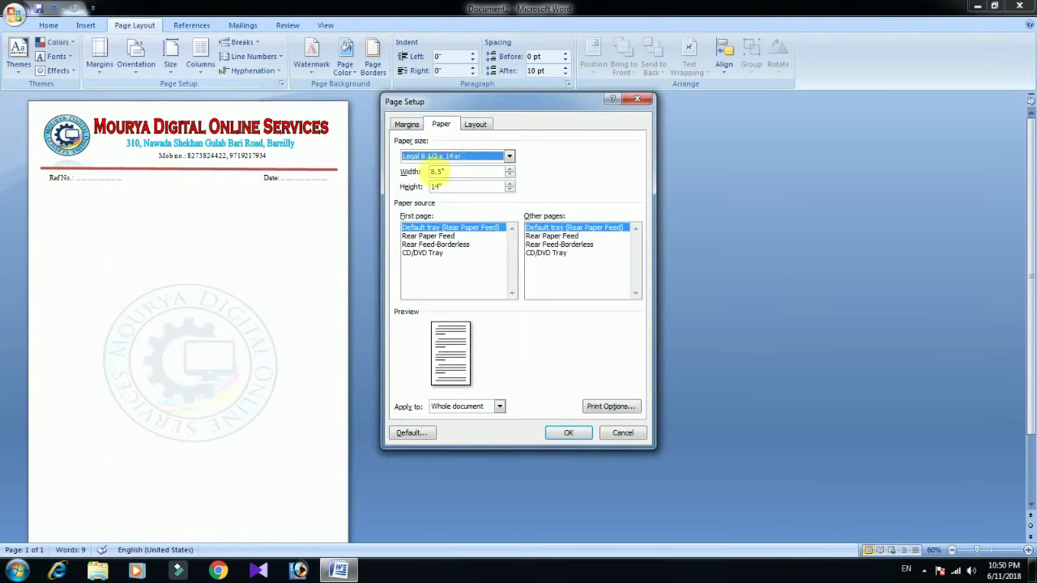
click(478, 156)
click(477, 195)
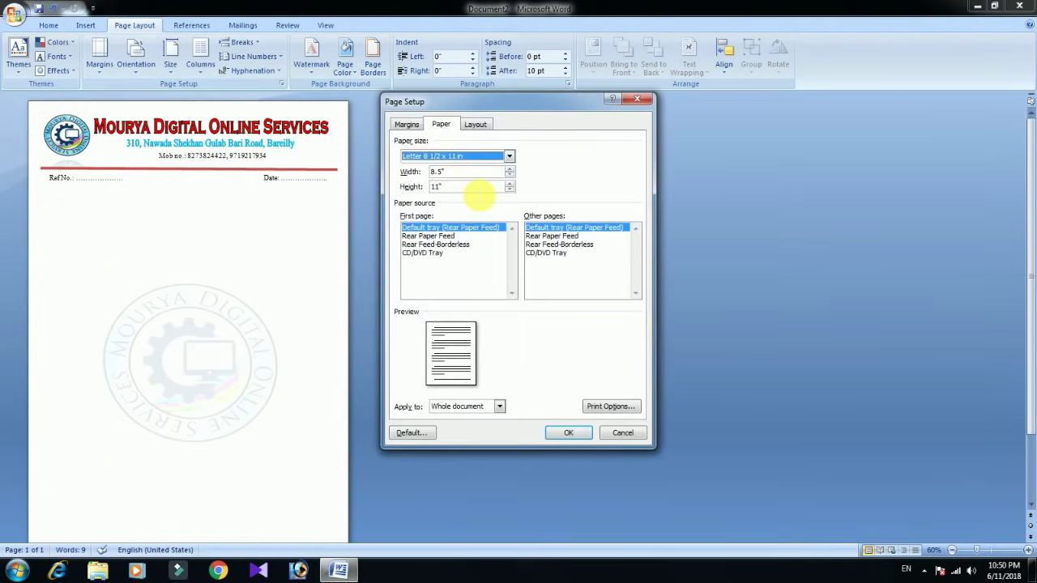
click(569, 433)
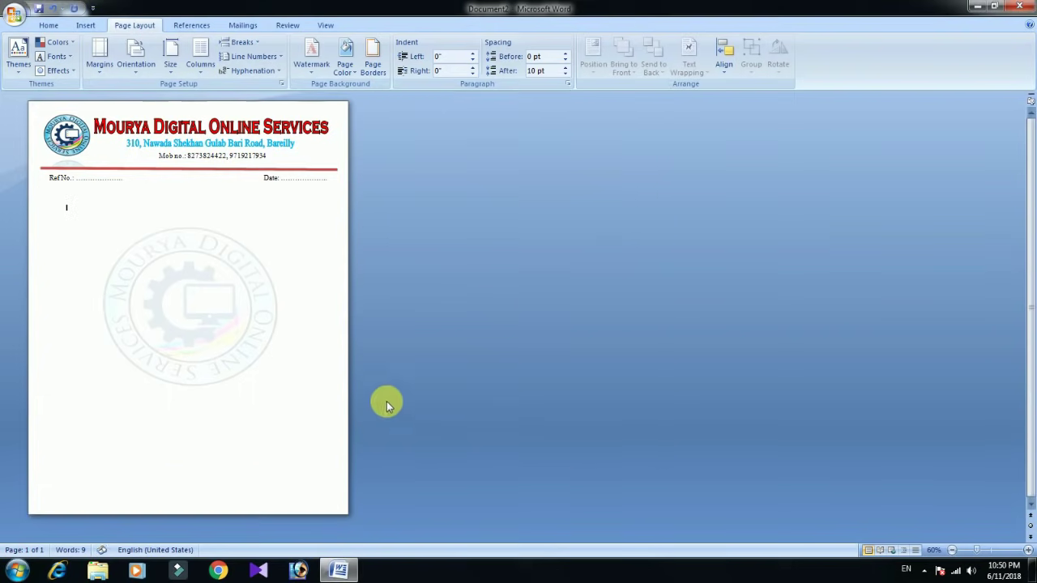
click(1027, 551)
click(1028, 550)
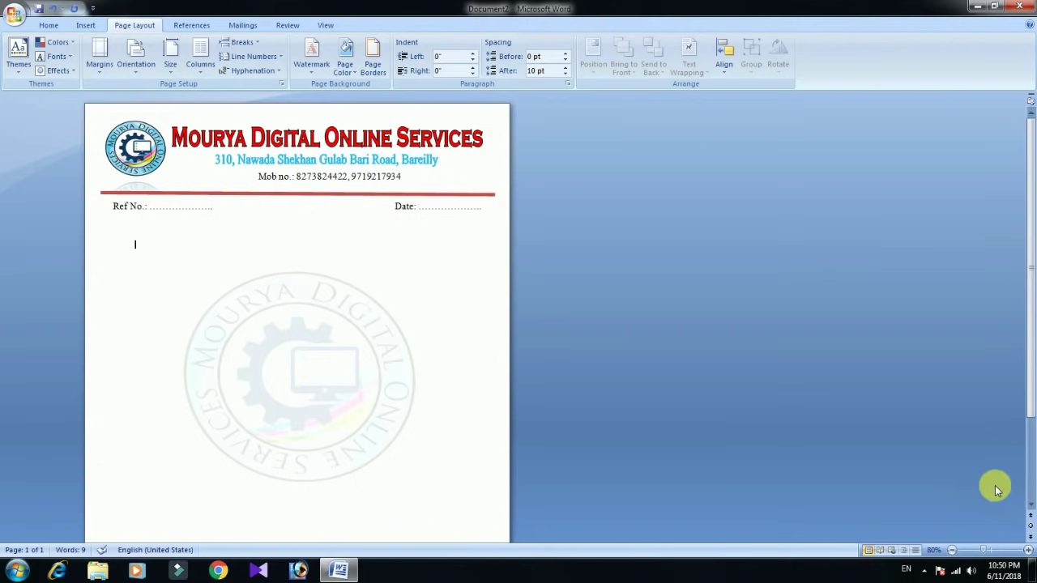
click(1028, 550)
click(1028, 550)
click(1027, 550)
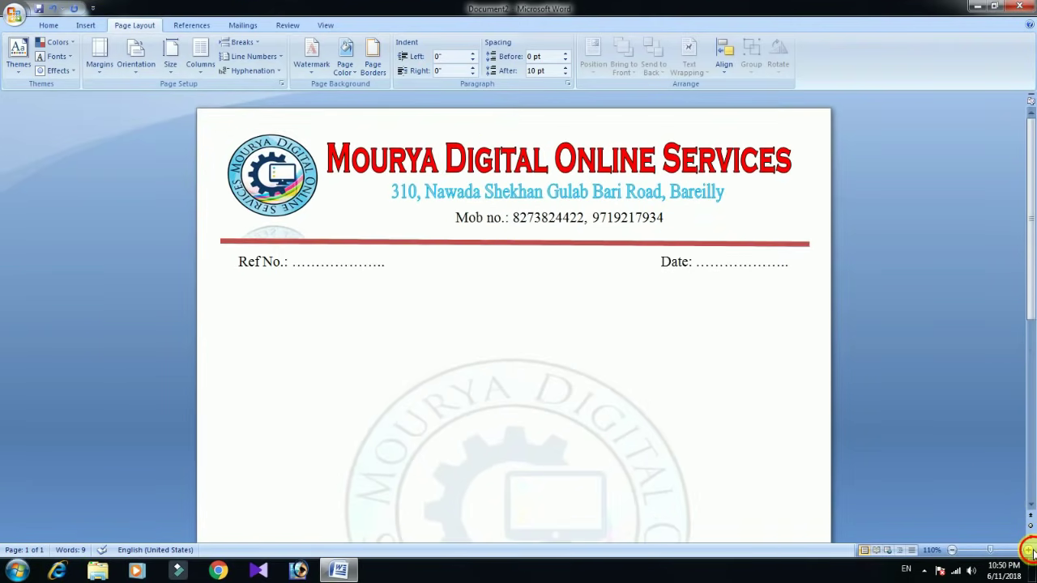
click(1027, 550)
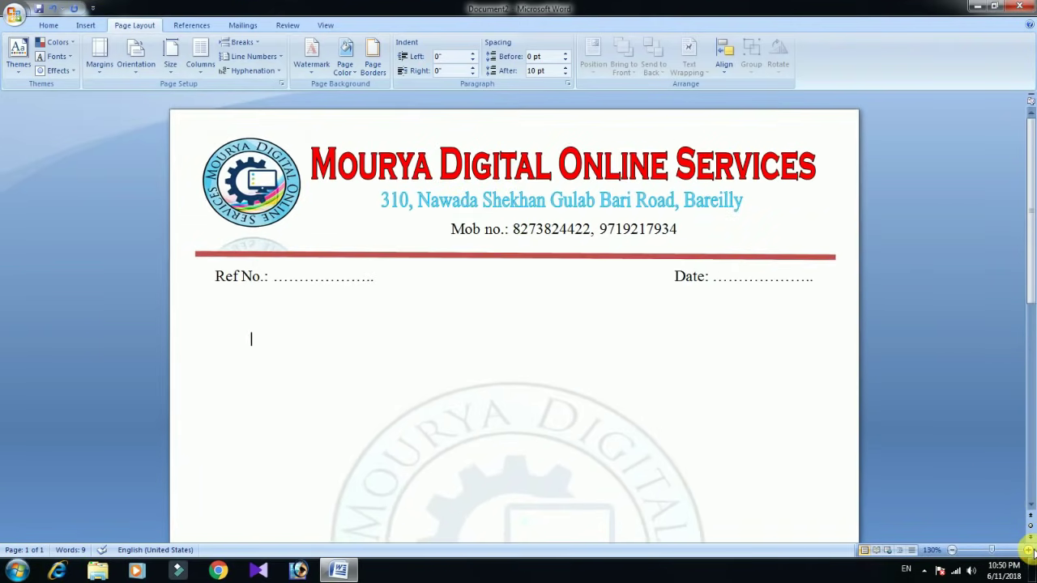